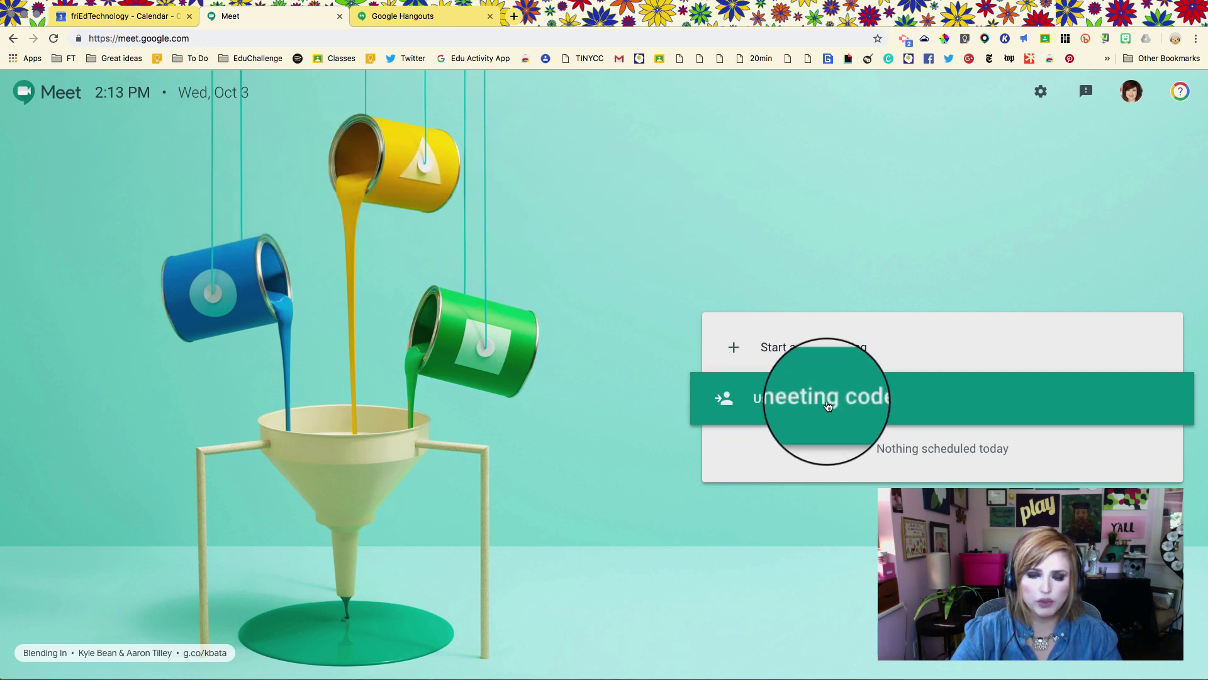
- Switch to Google Calendar and create a timed event titled "Video Meeting" on October 4, 2018, with All day turned off
click(406, 17)
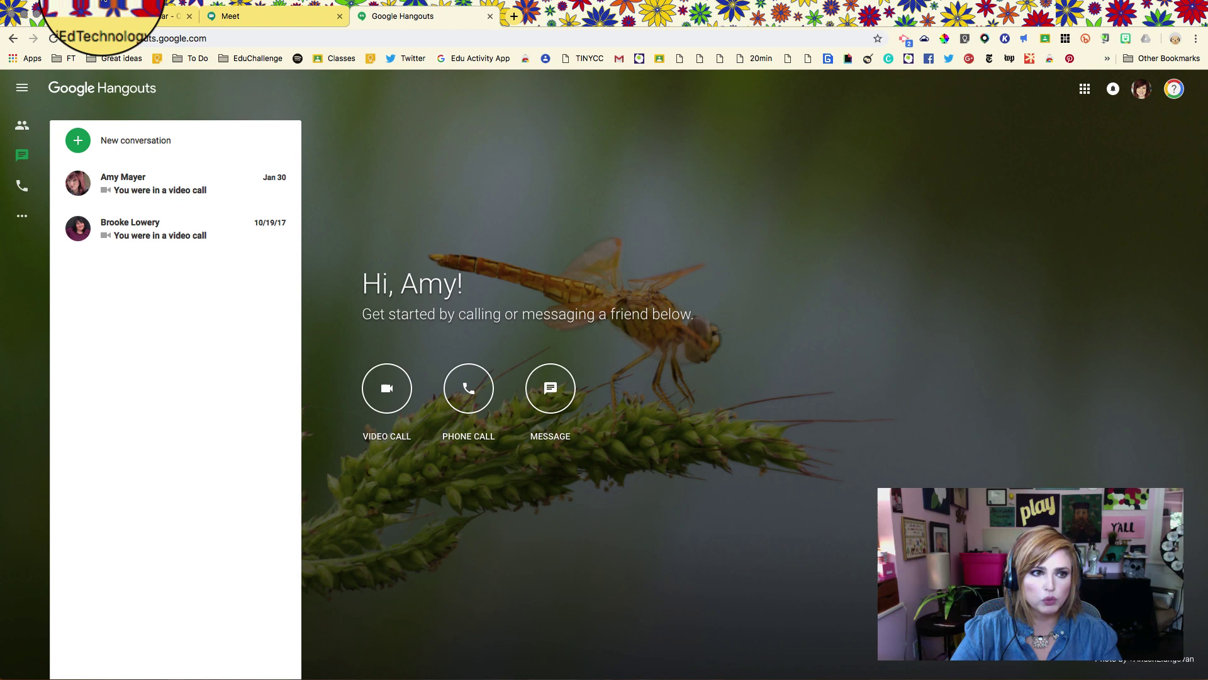
click(91, 17)
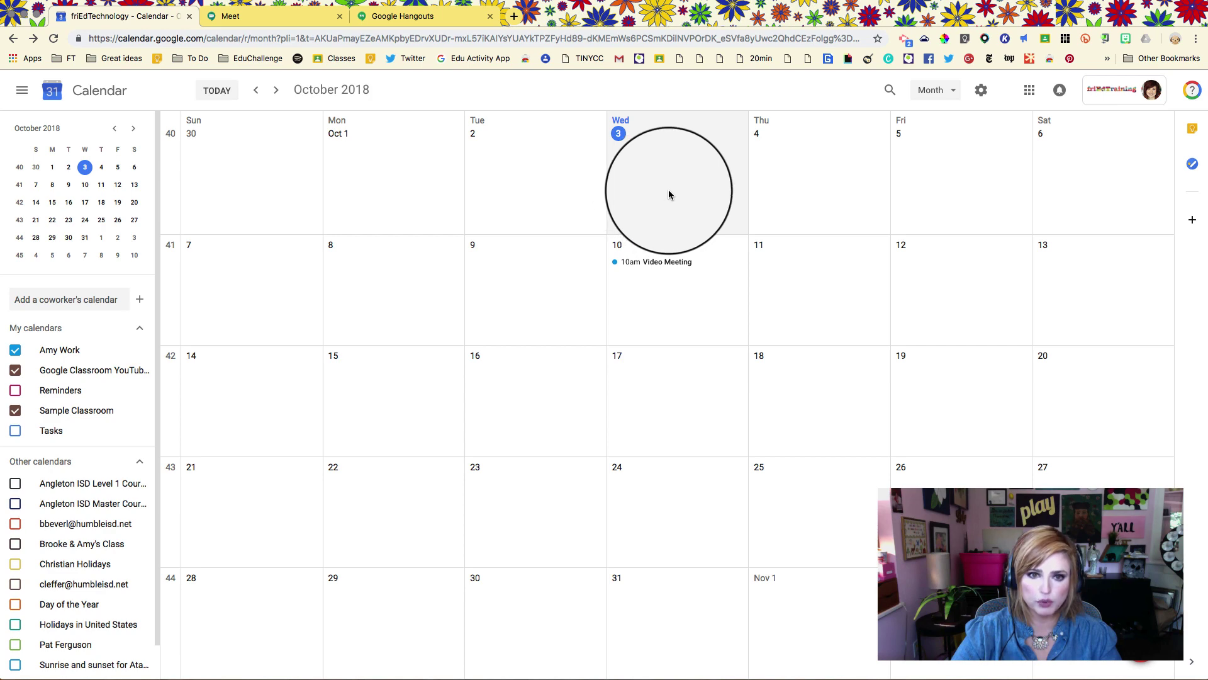
click(795, 182)
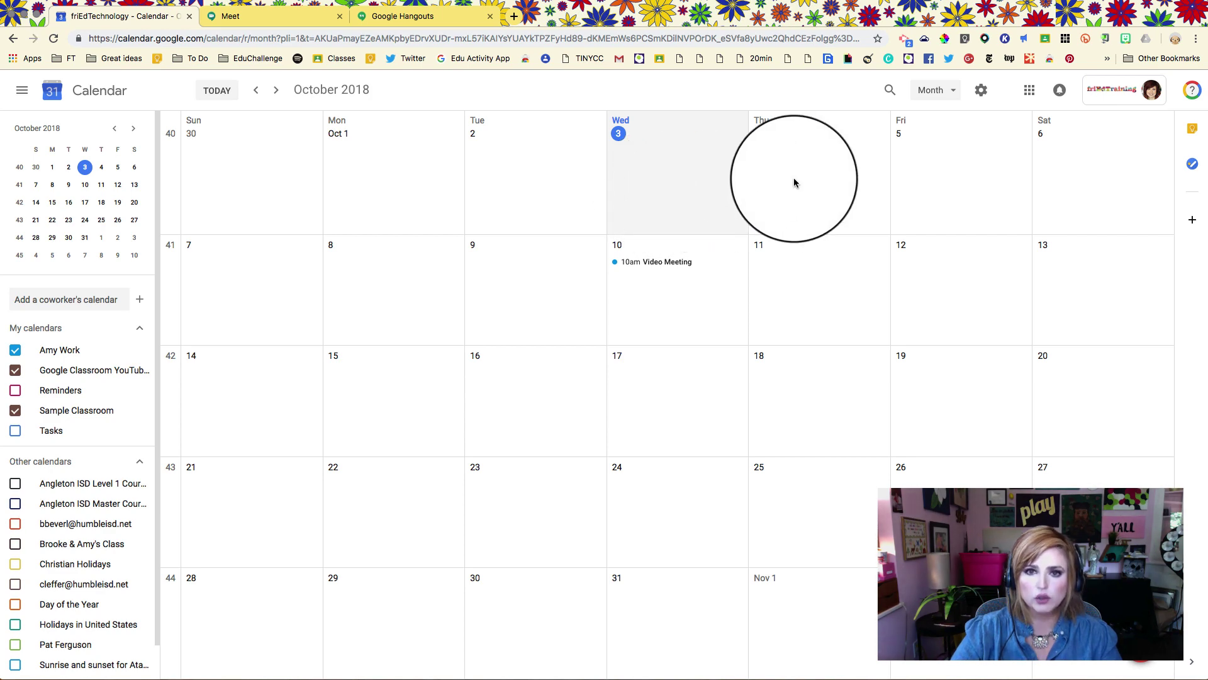
click(795, 183)
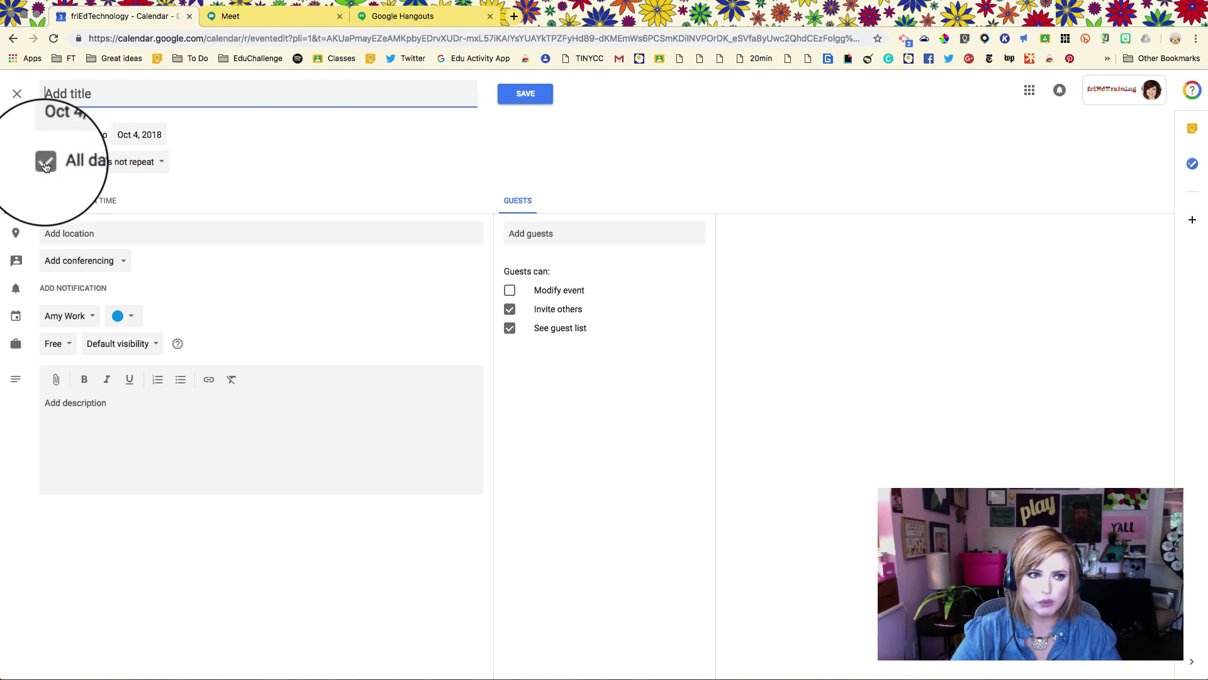
click(45, 164)
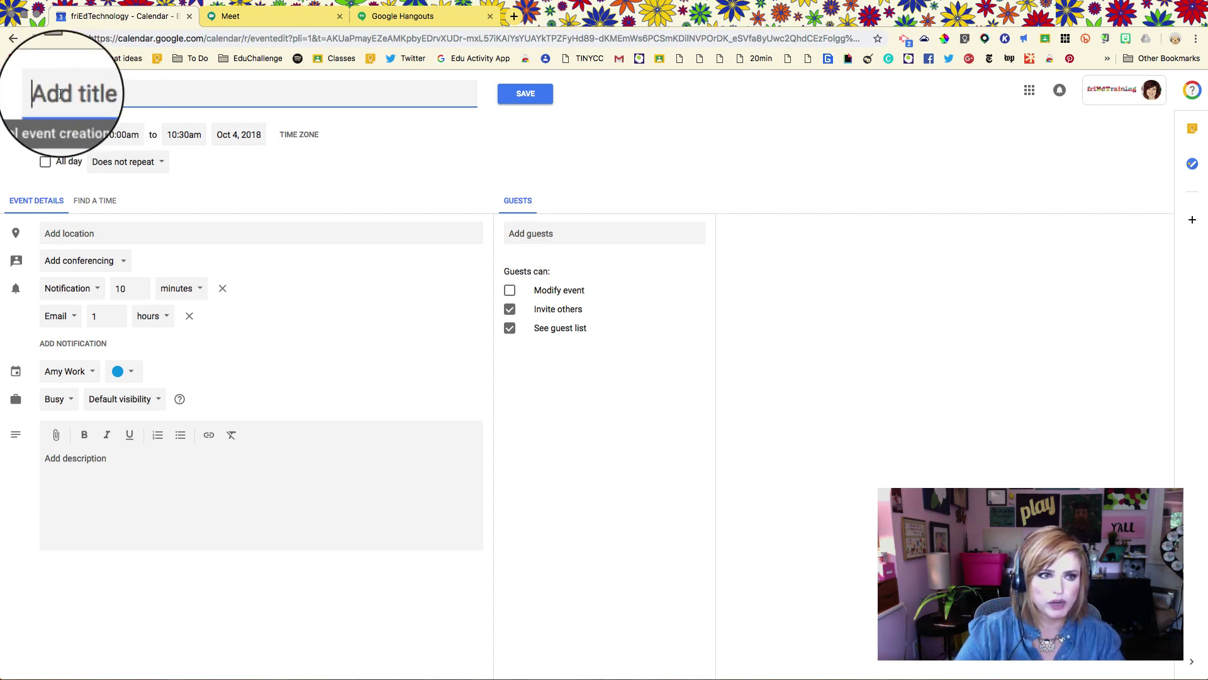
text(Video Meeting)
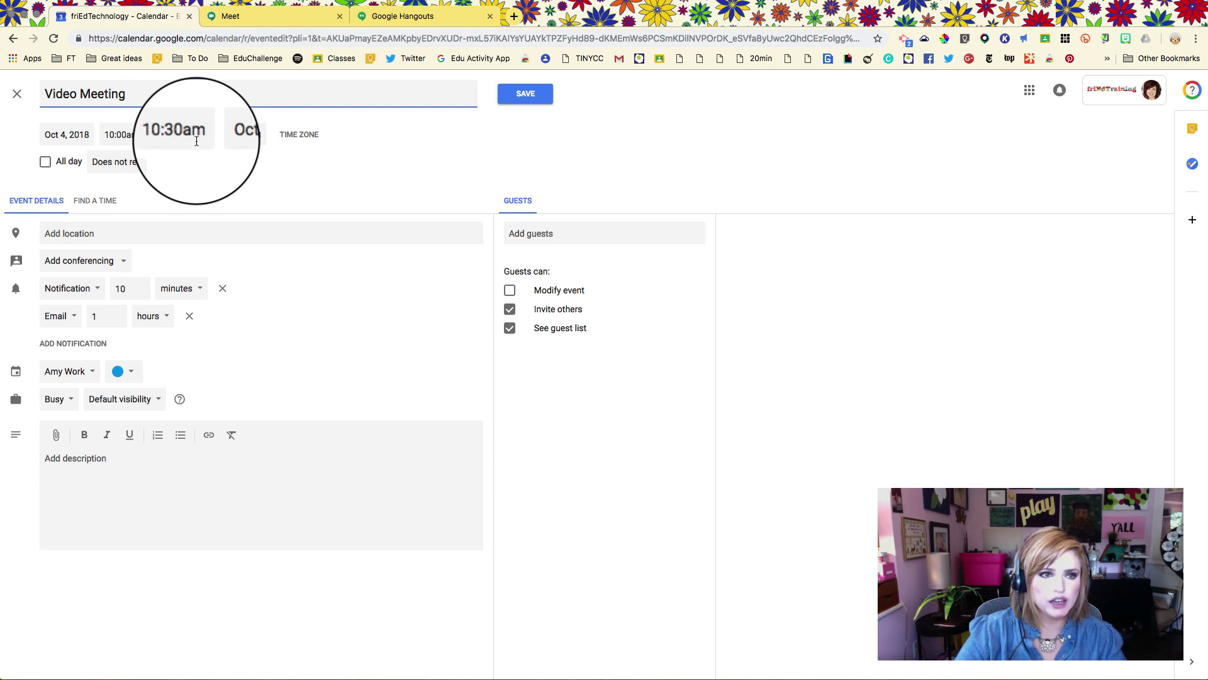
- Add Hangouts Meet conferencing to the event and look at the guest suggestions without inviting anyone
click(86, 259)
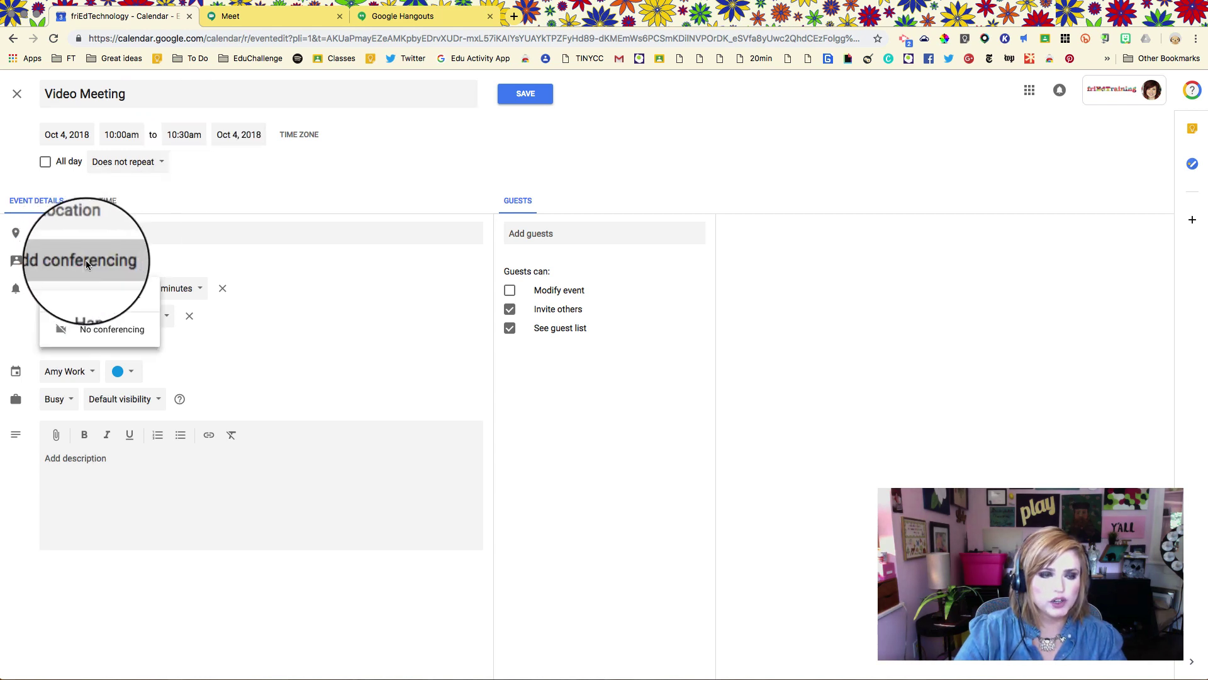
click(115, 300)
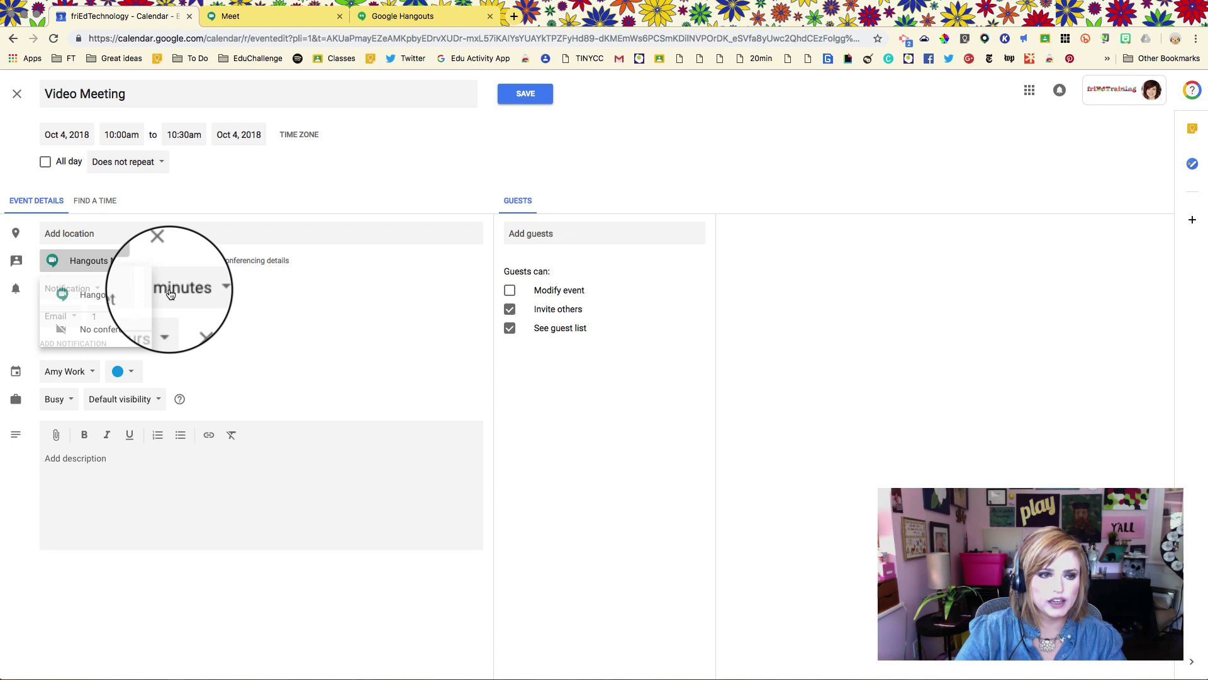
click(537, 235)
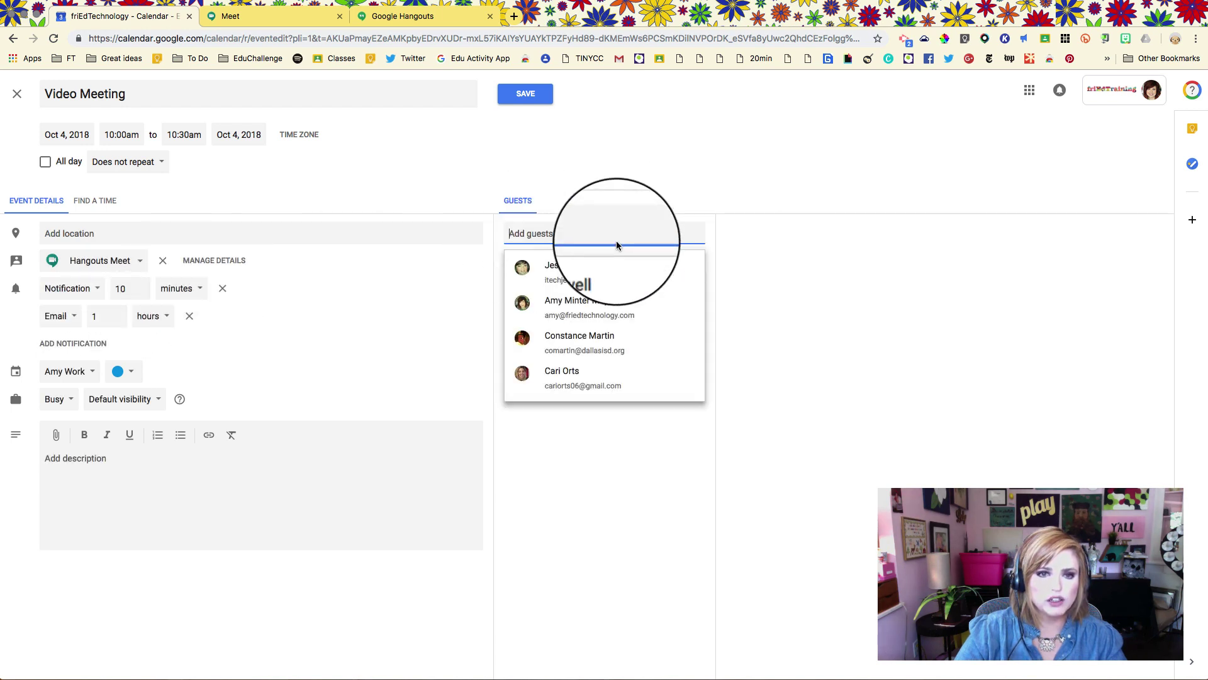
click(432, 304)
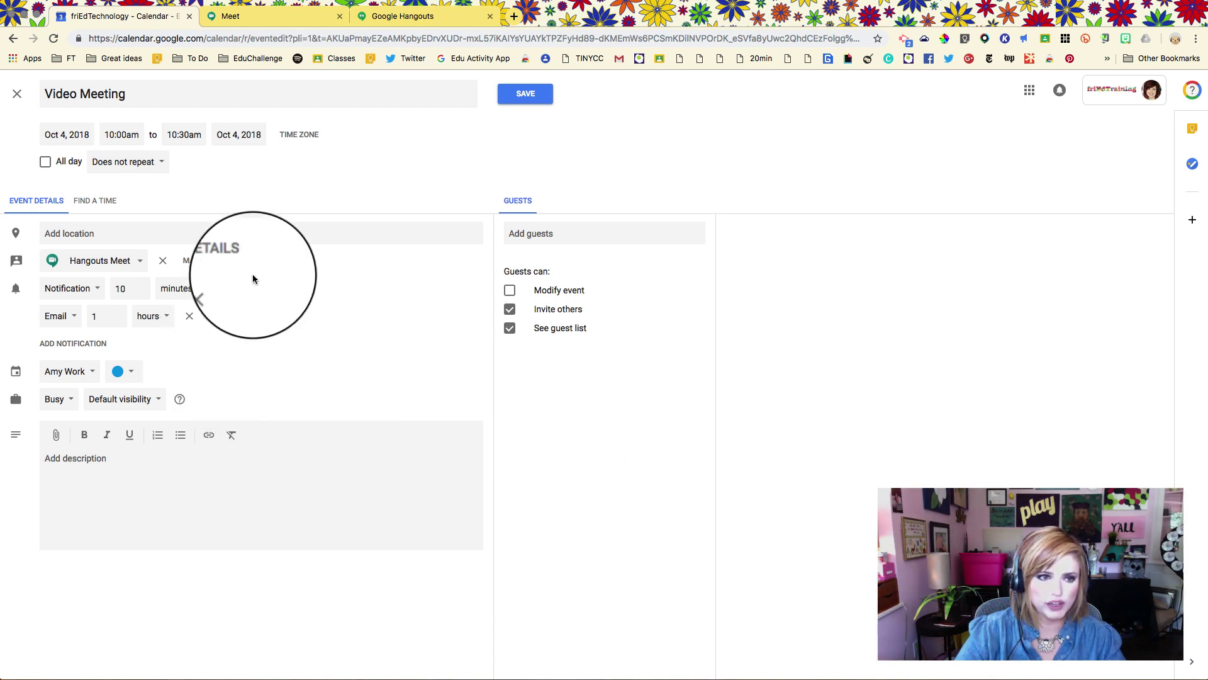
- Review the event's conferencing details and save the event
click(206, 263)
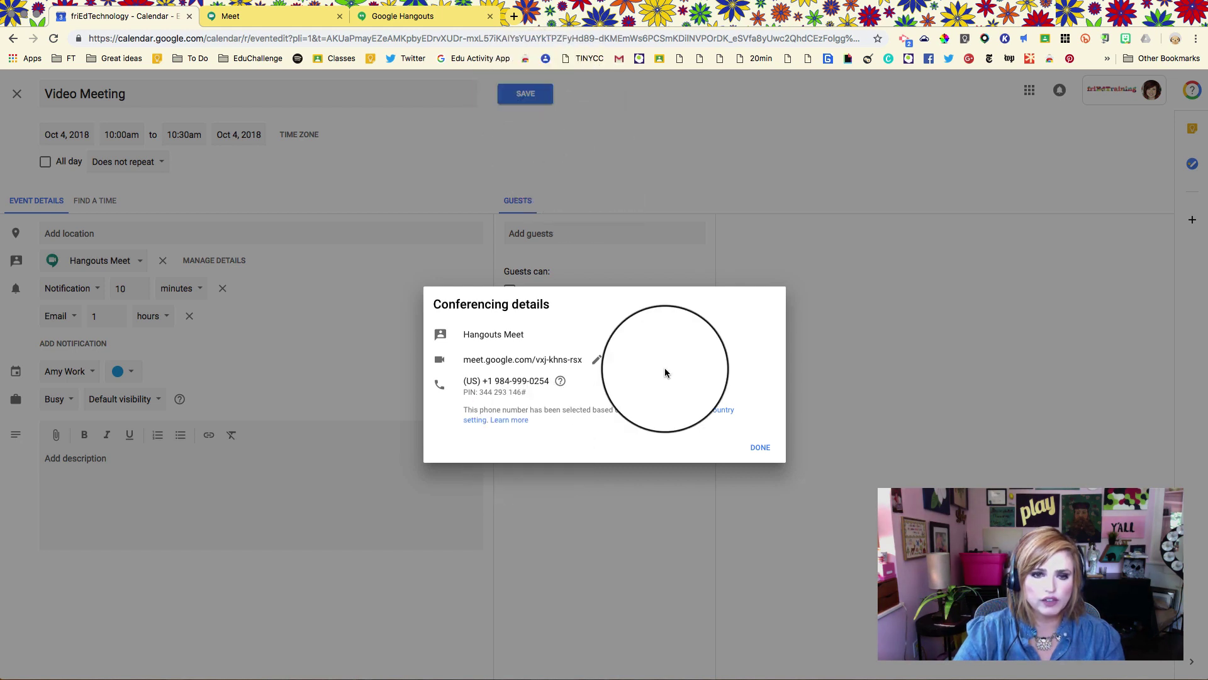
click(769, 452)
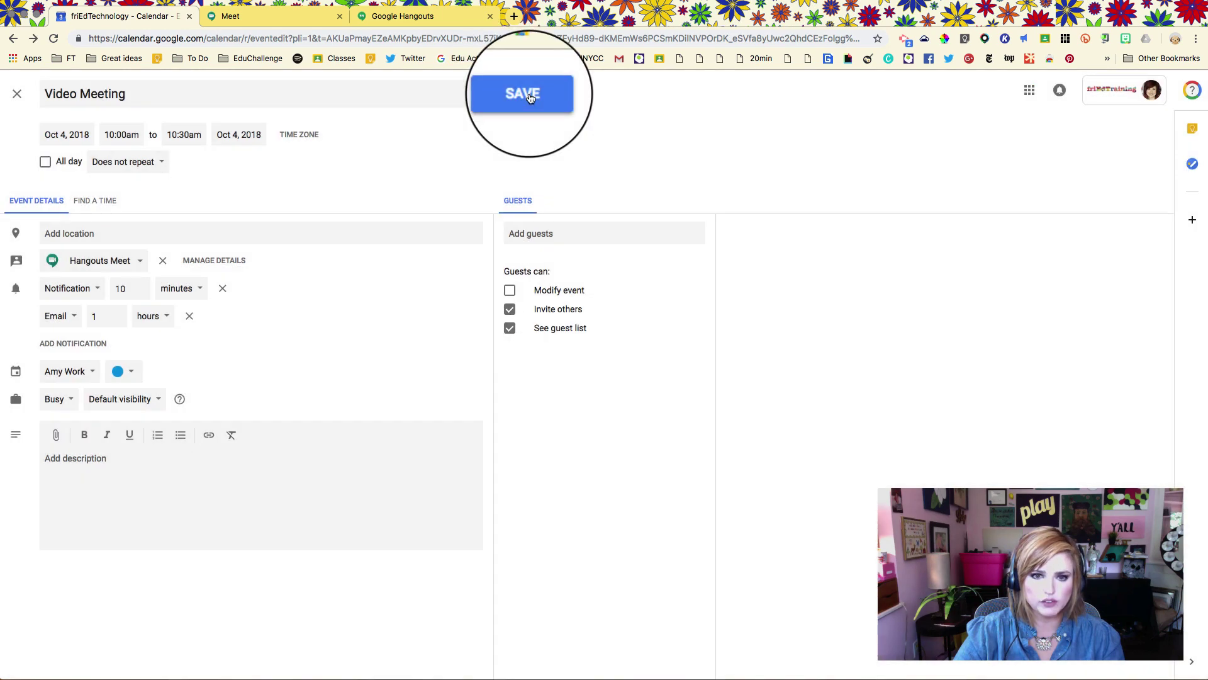
click(525, 93)
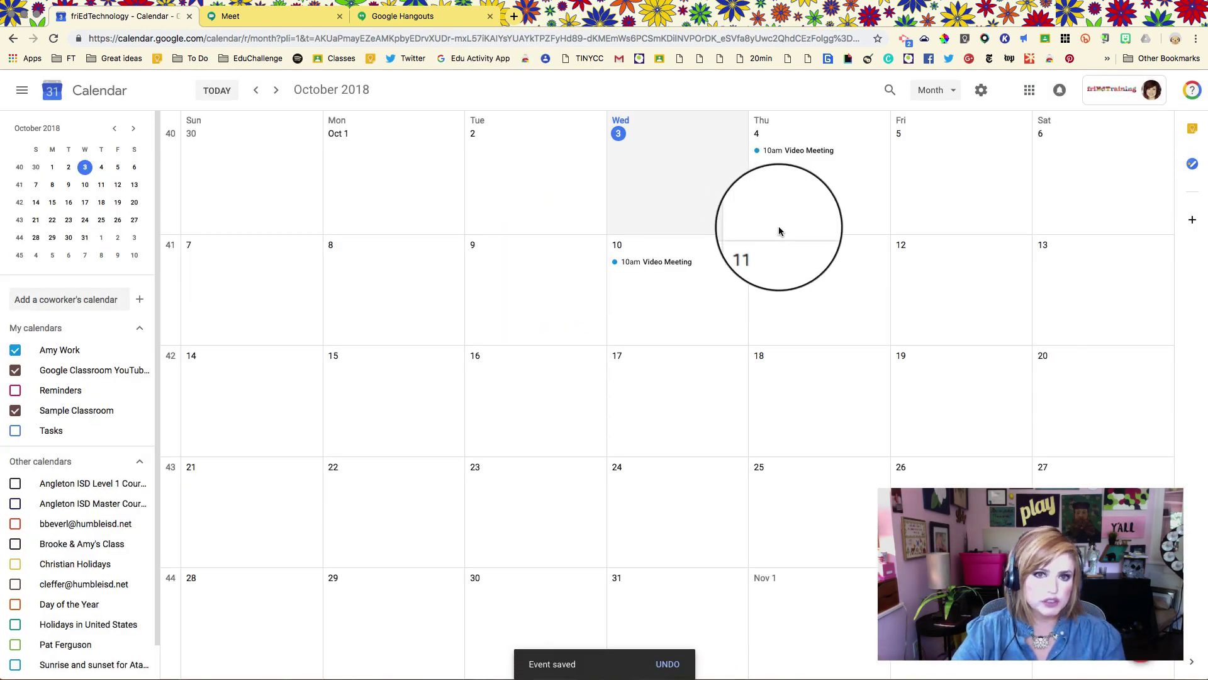
- Open the October 4 event's Hangouts Meet link and review the camera, microphone and speaker settings before joining
click(798, 154)
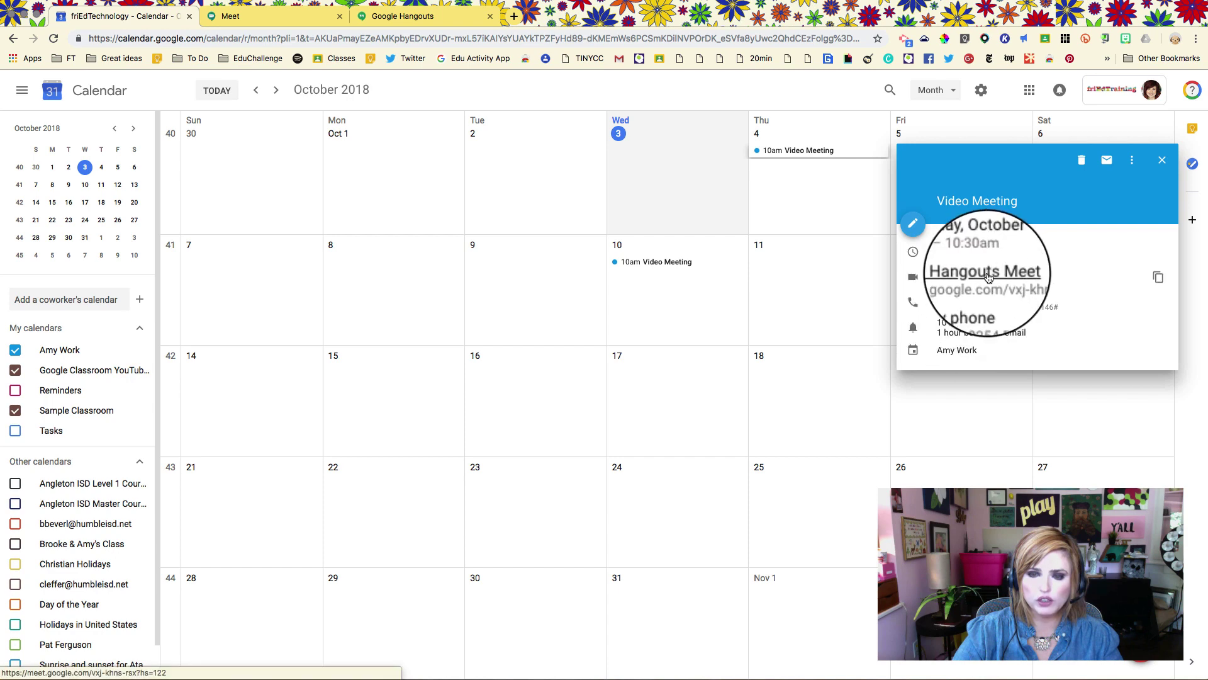
click(988, 277)
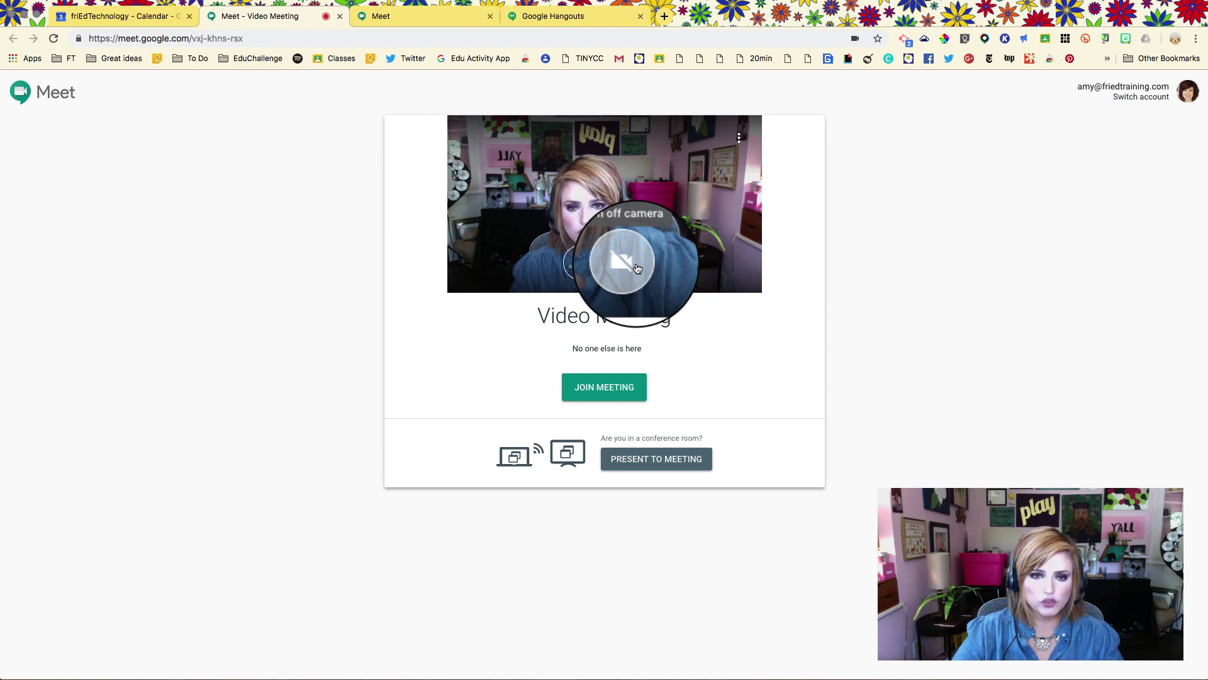
click(739, 138)
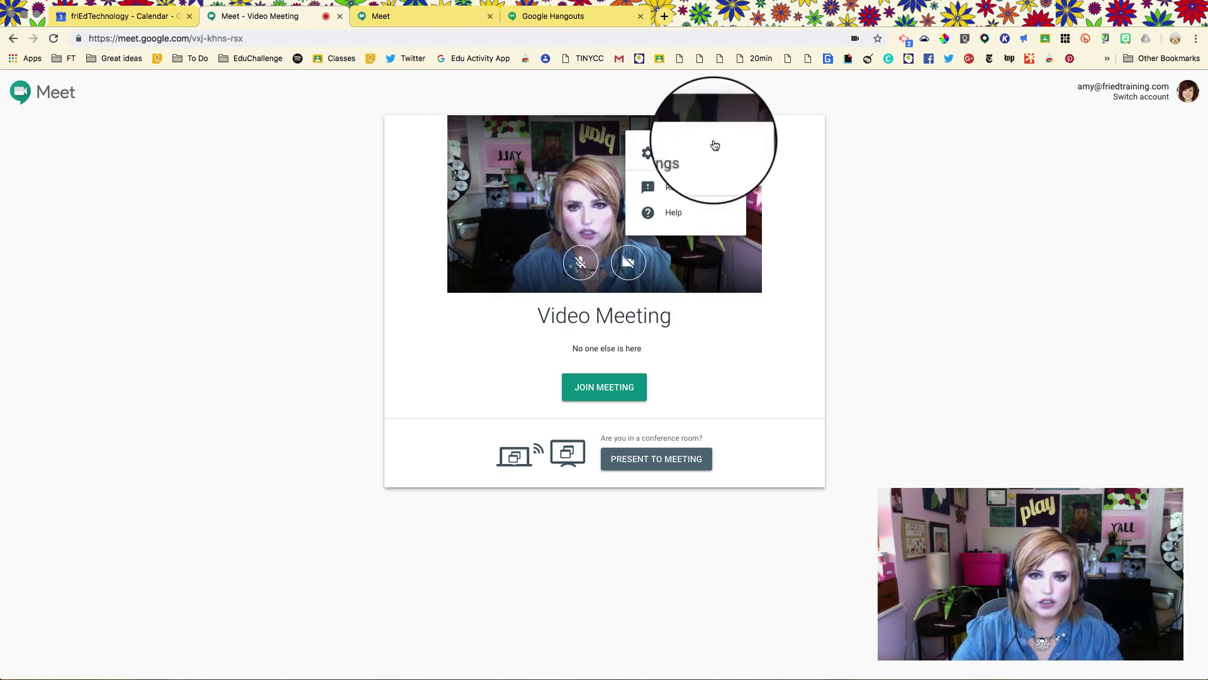
click(686, 157)
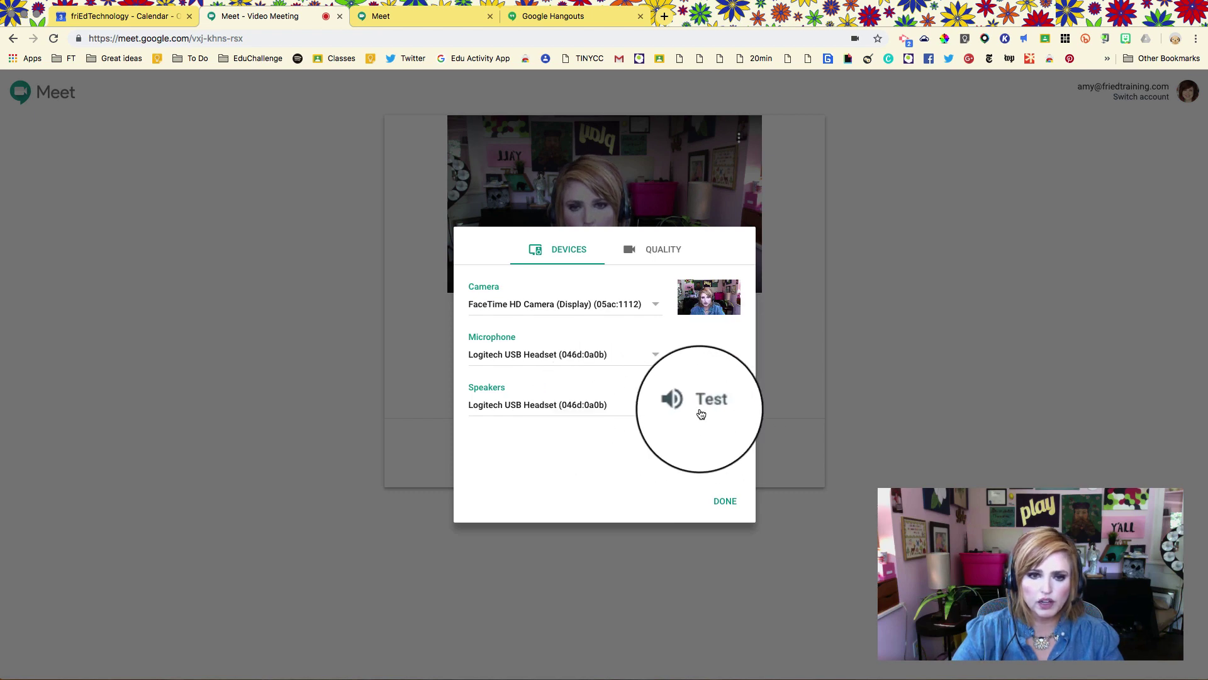
click(723, 503)
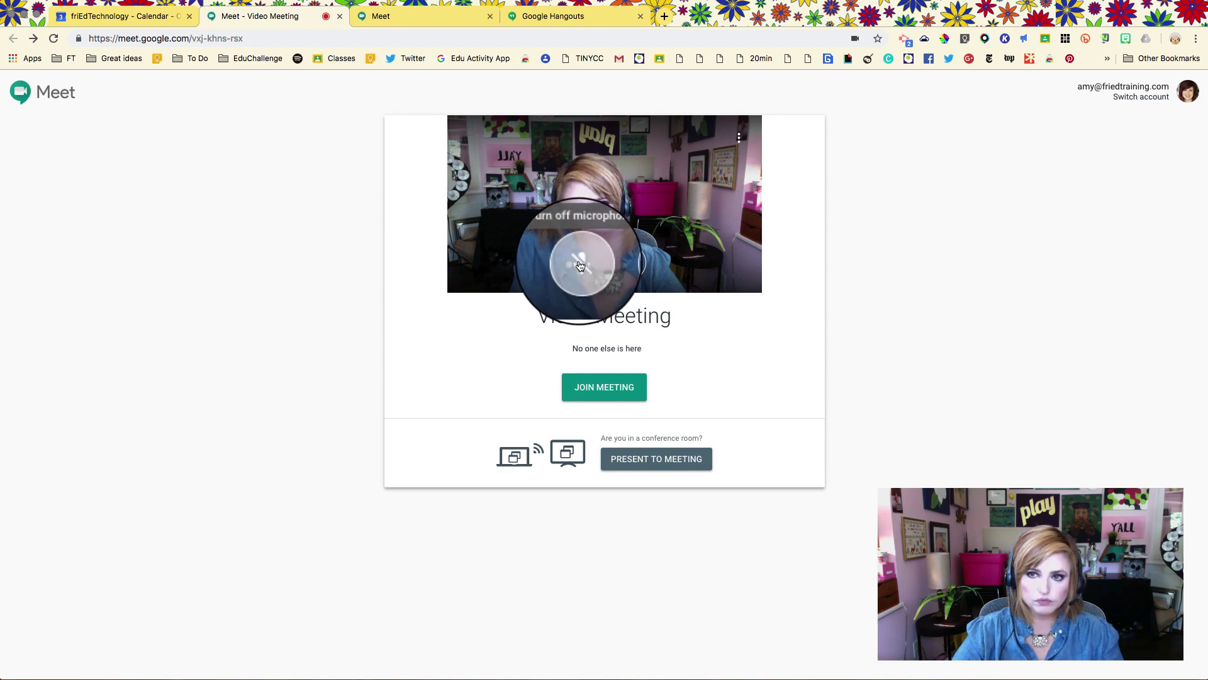
- Join the meeting with the microphone muted, and check the event's dial-in details in Calendar before returning to the call
key(ctrl+d)
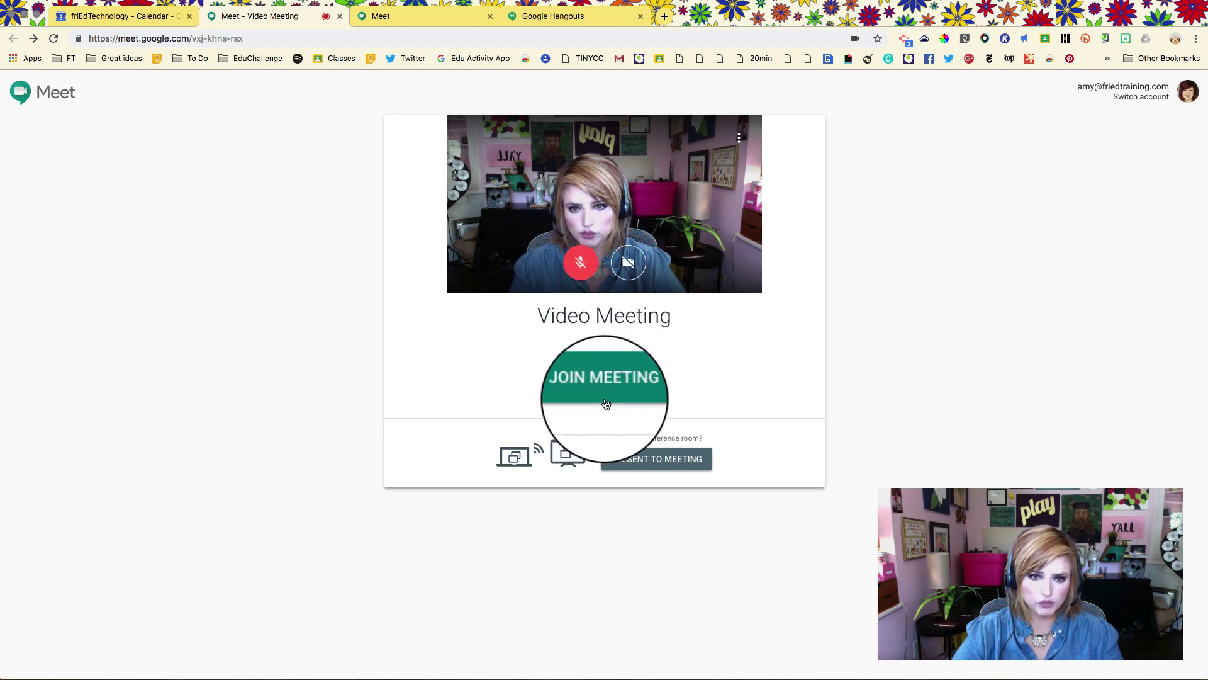
click(133, 18)
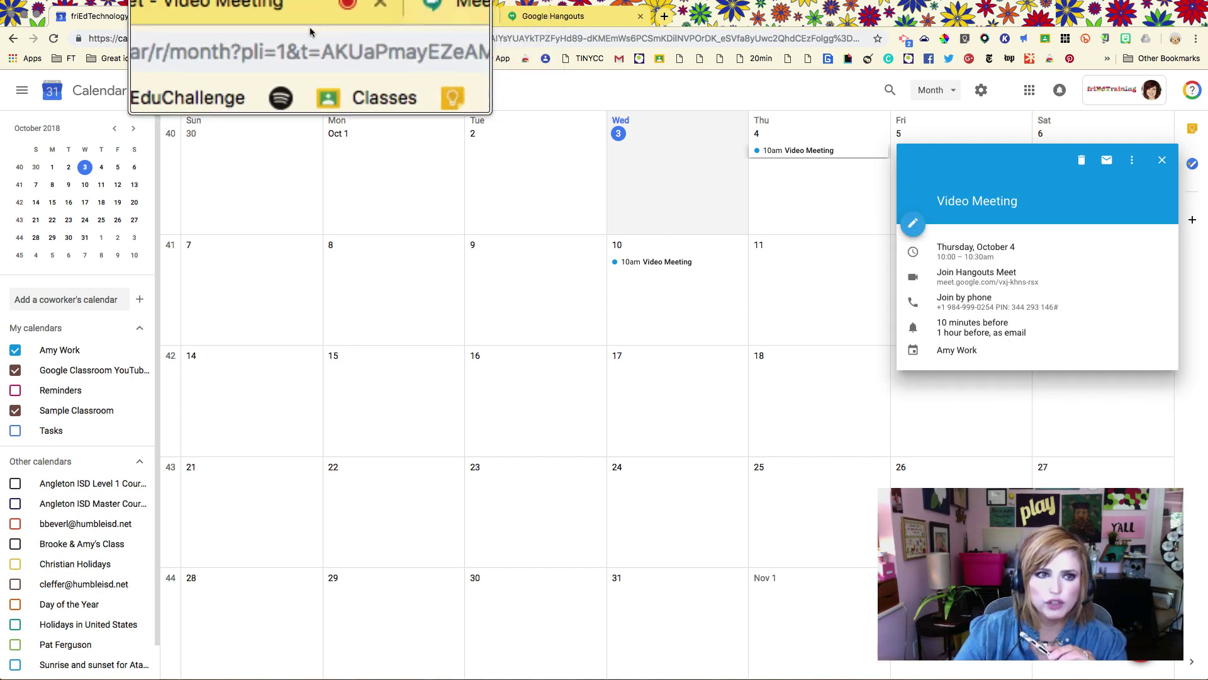
click(278, 17)
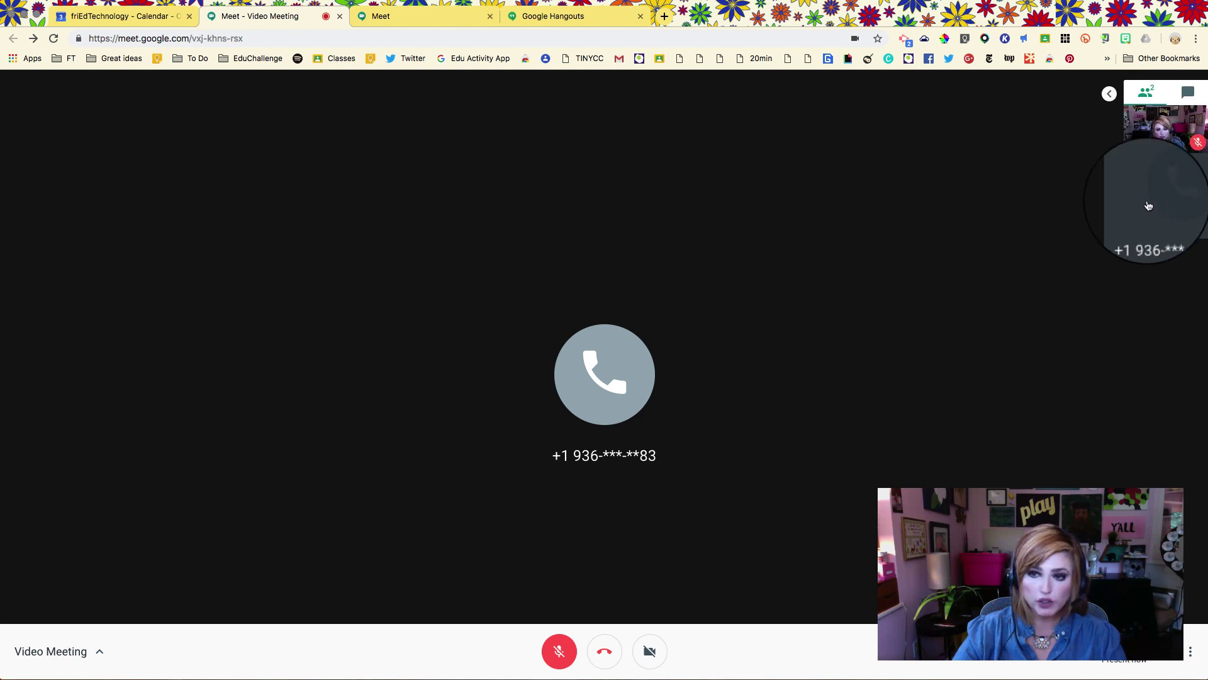
- Switch the main view between your own video and the phone participant, leaving your own video pinned
click(1161, 130)
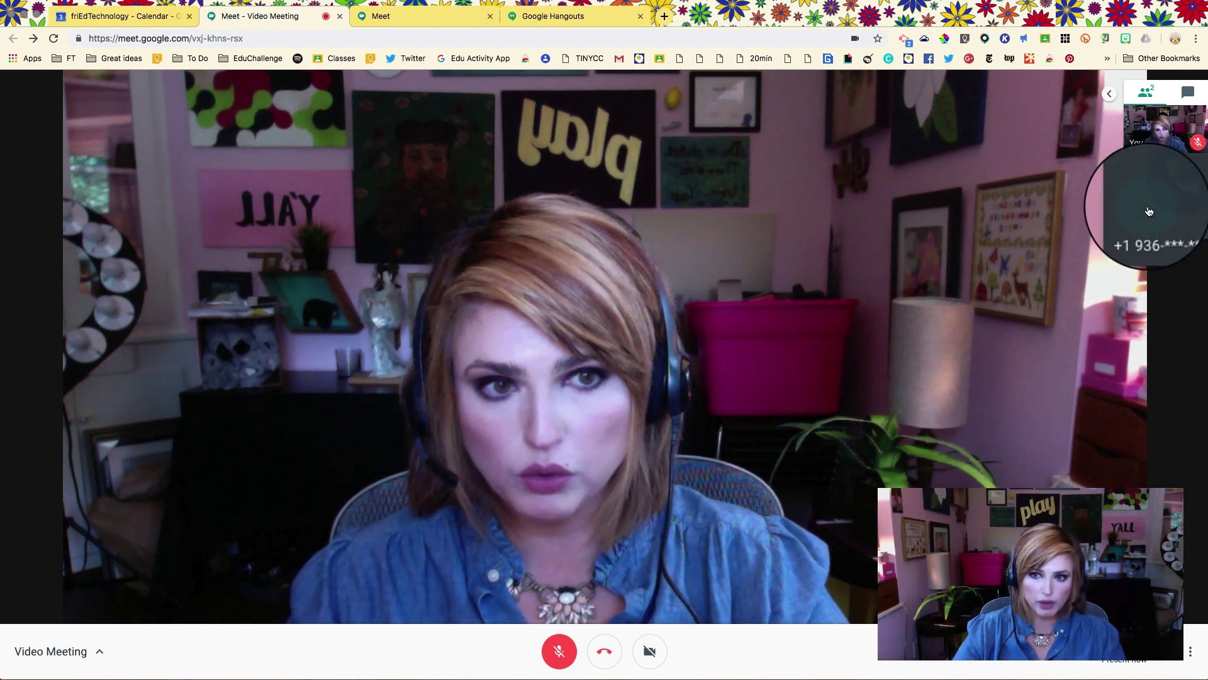
click(1150, 213)
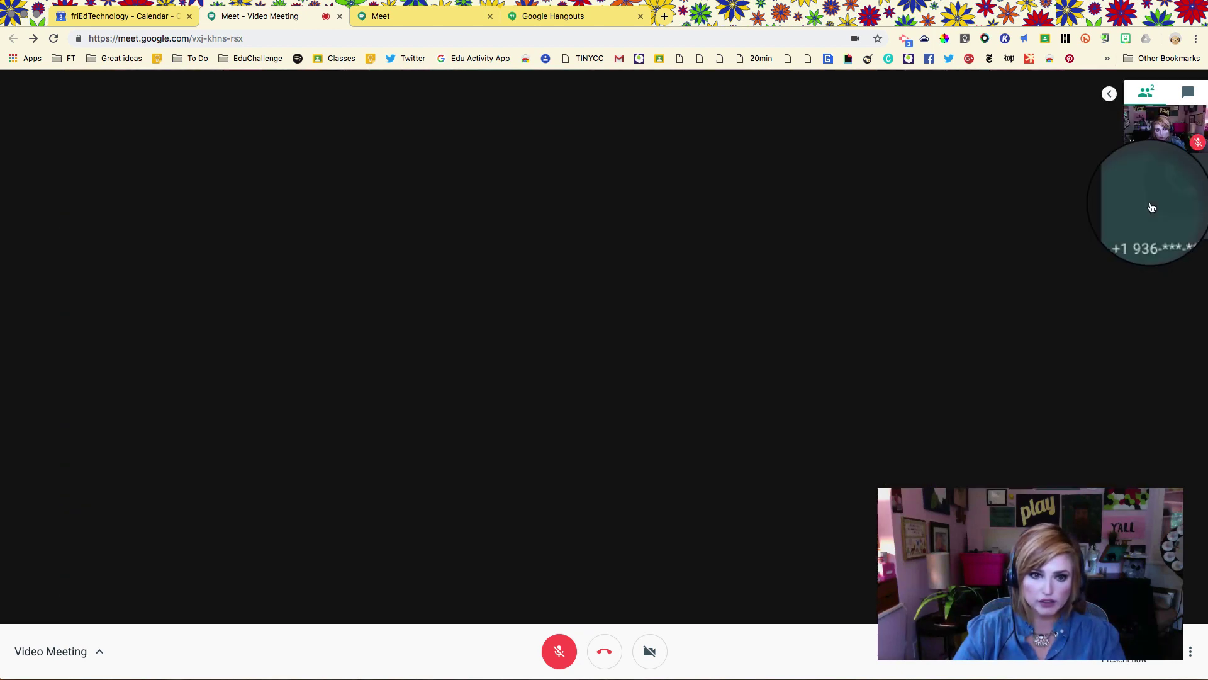
click(1162, 129)
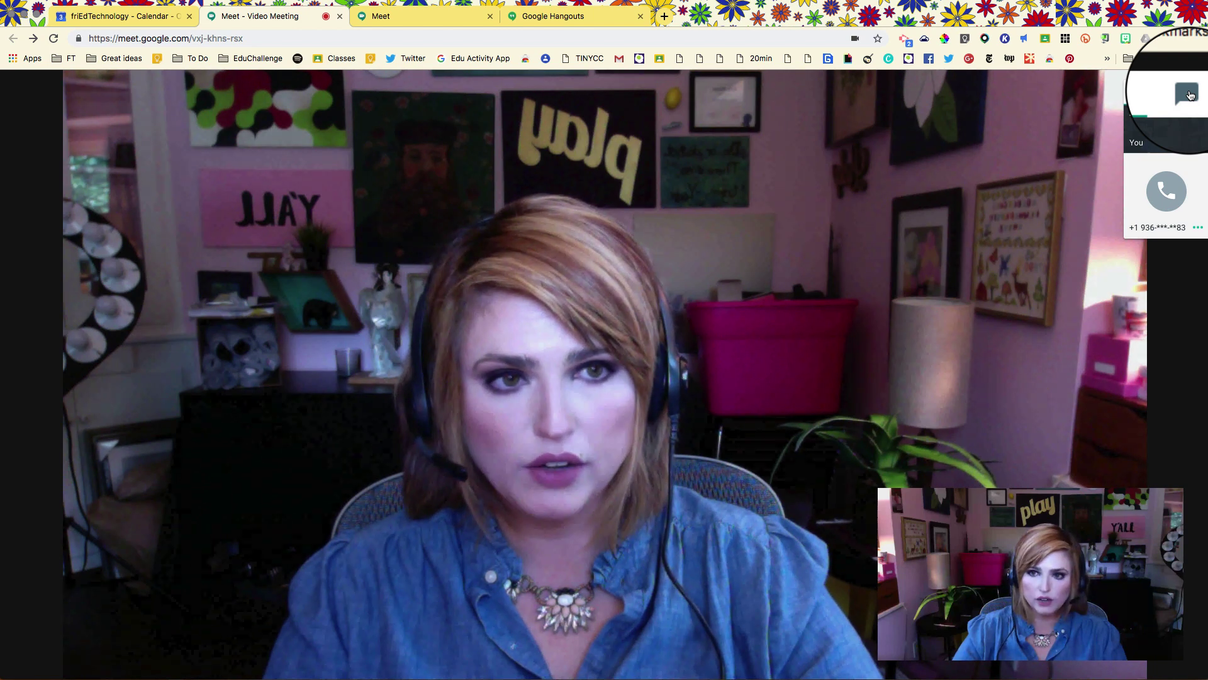
- Send the chat message "asdfasdfsadf" to everyone in the meeting and collapse the chat
click(1190, 95)
click(1186, 97)
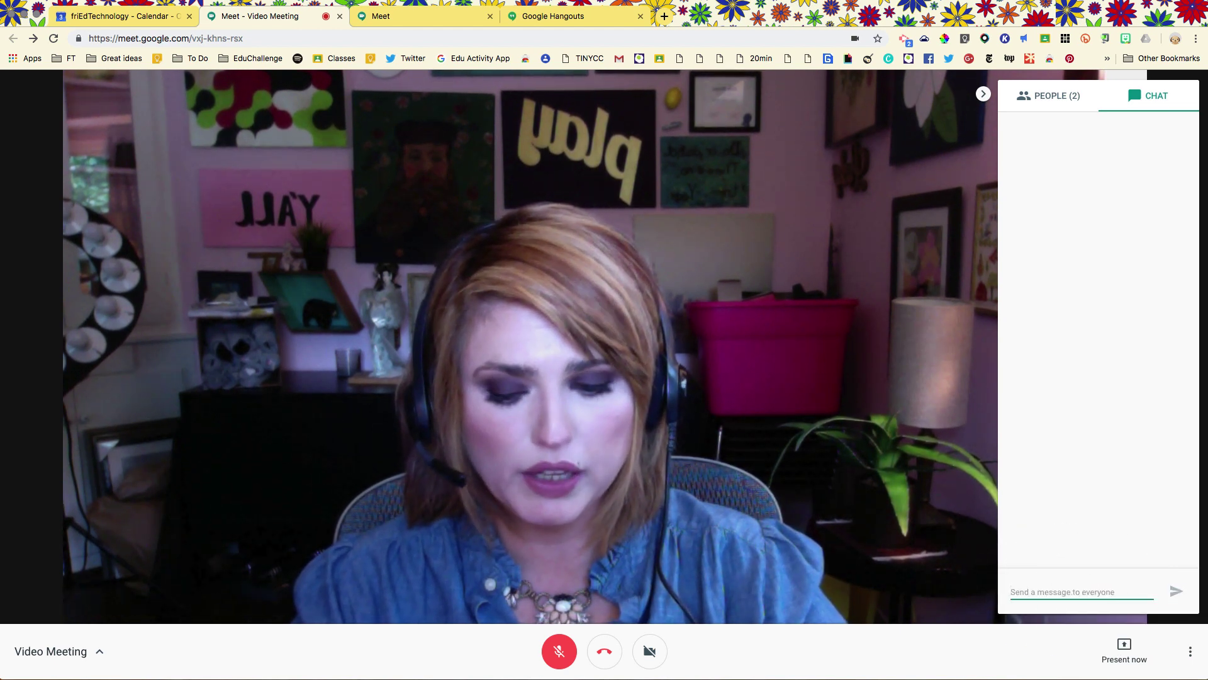
text(a)
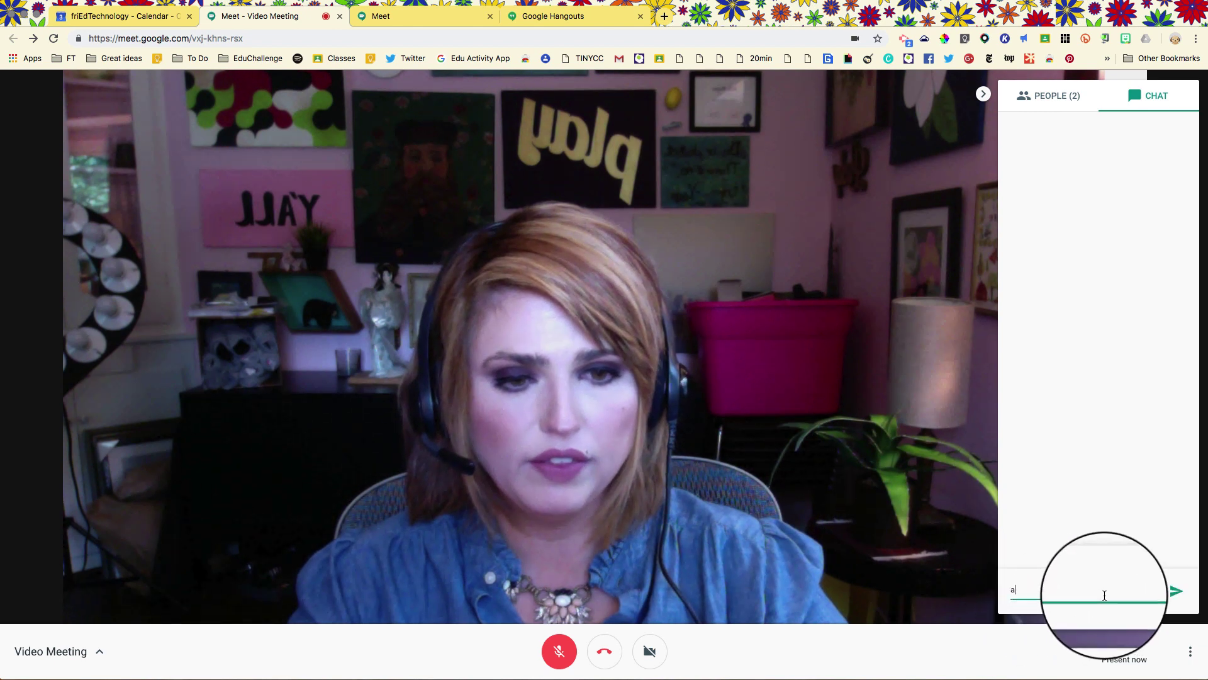
text(sdfasdfsadf)
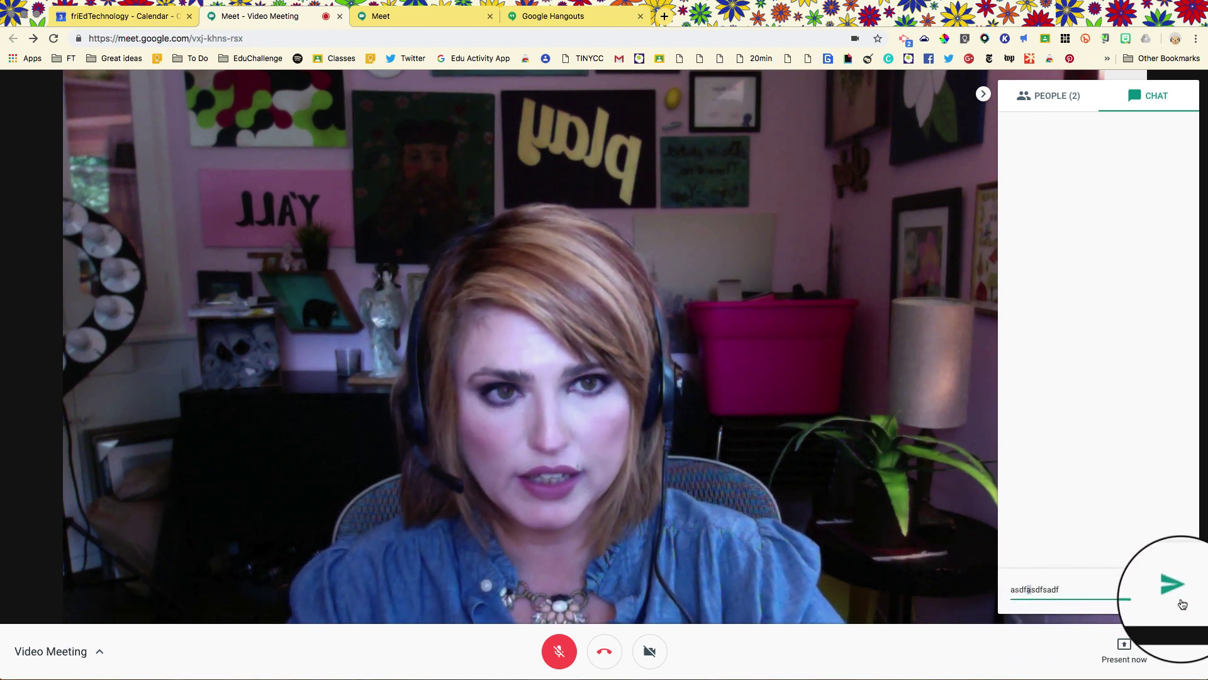
click(1176, 593)
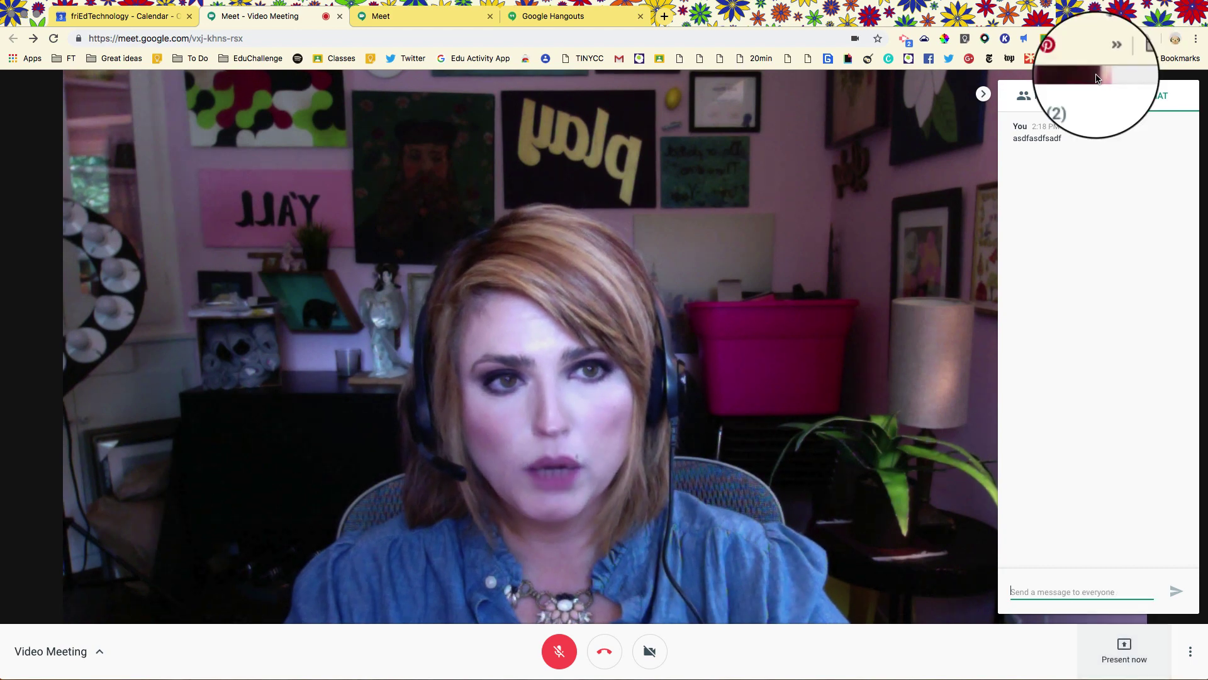
click(983, 96)
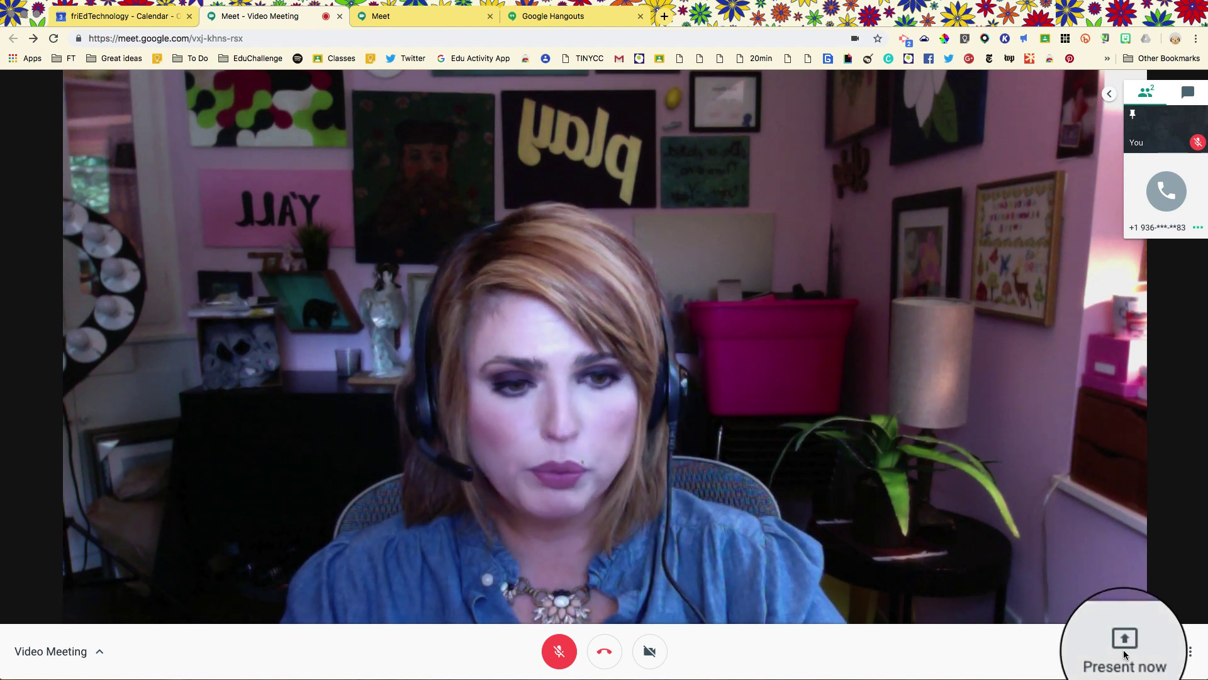
- Present the "Meet - Video Meeting" window to the call, and show the Meet home page in it before returning to the meeting
click(1125, 654)
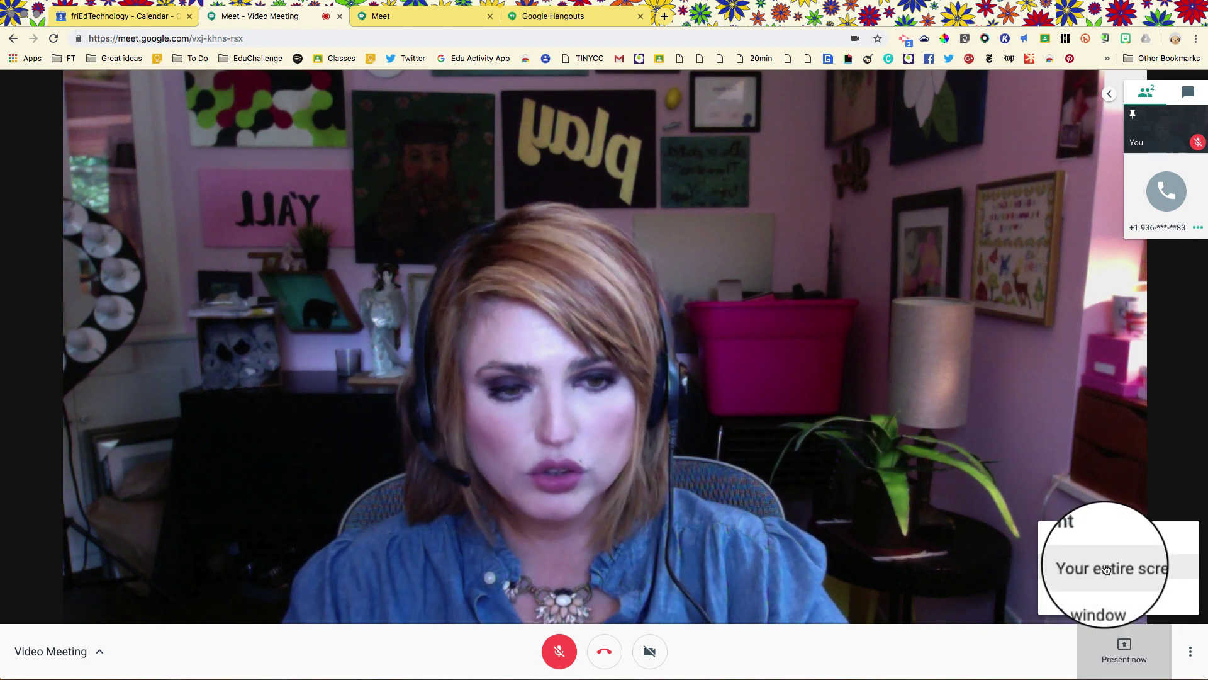
click(1107, 598)
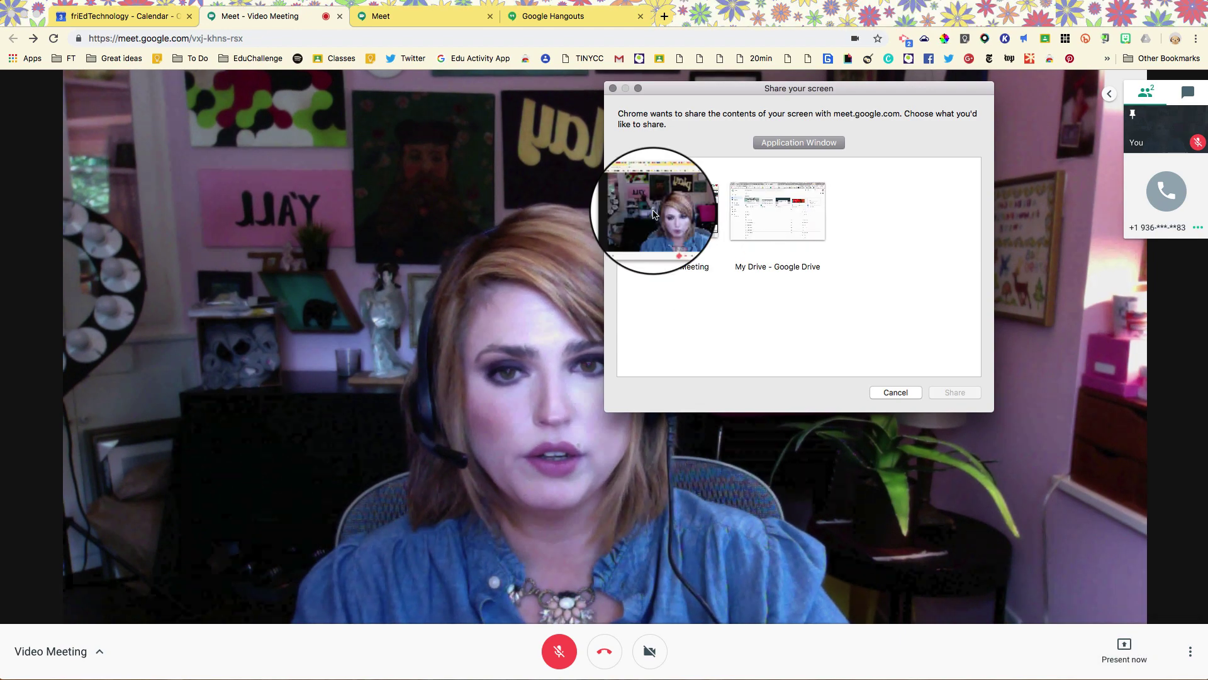
click(654, 214)
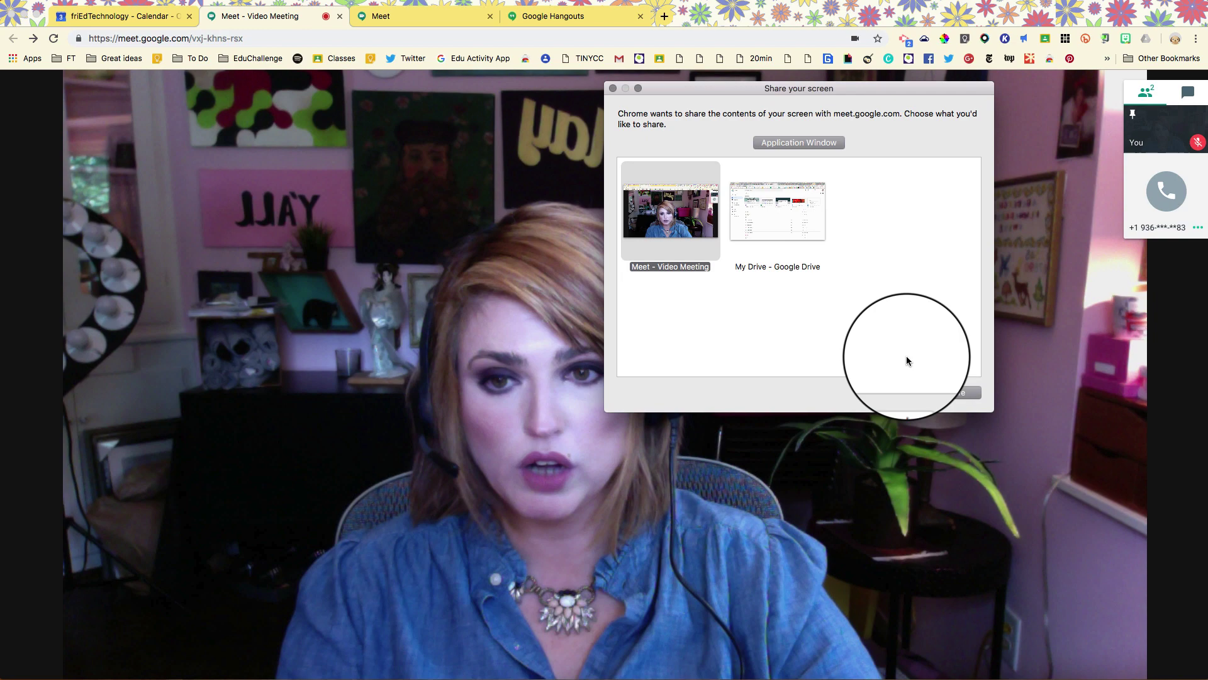
click(954, 393)
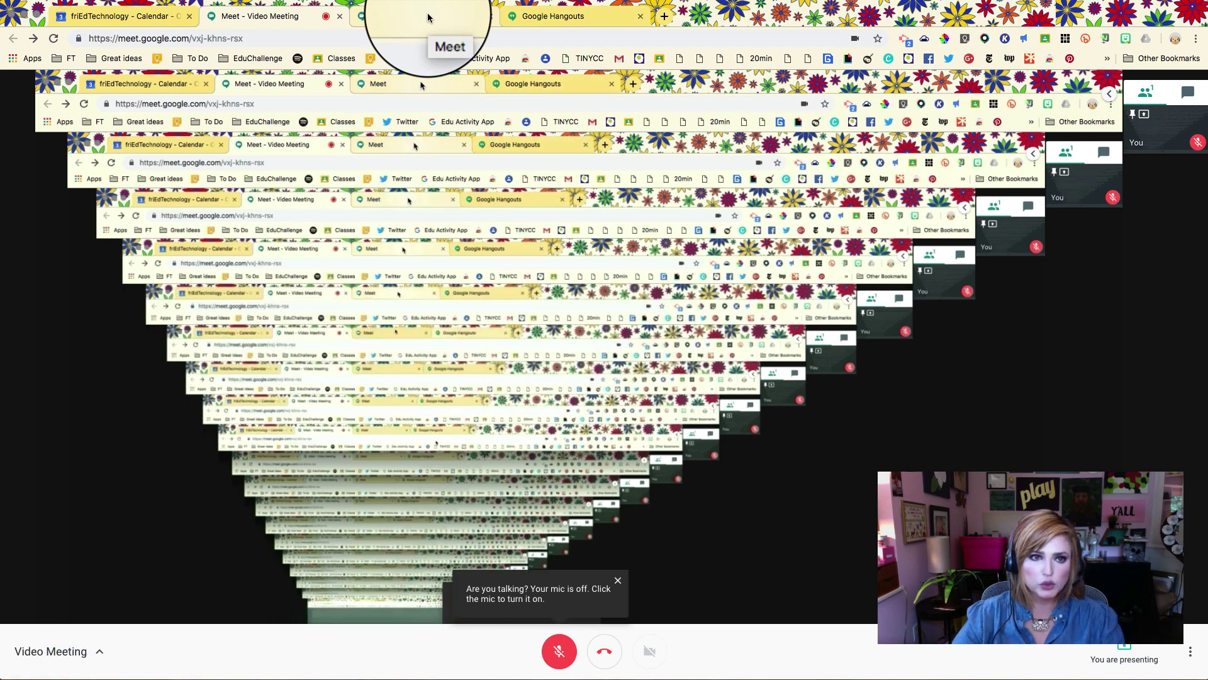
click(428, 17)
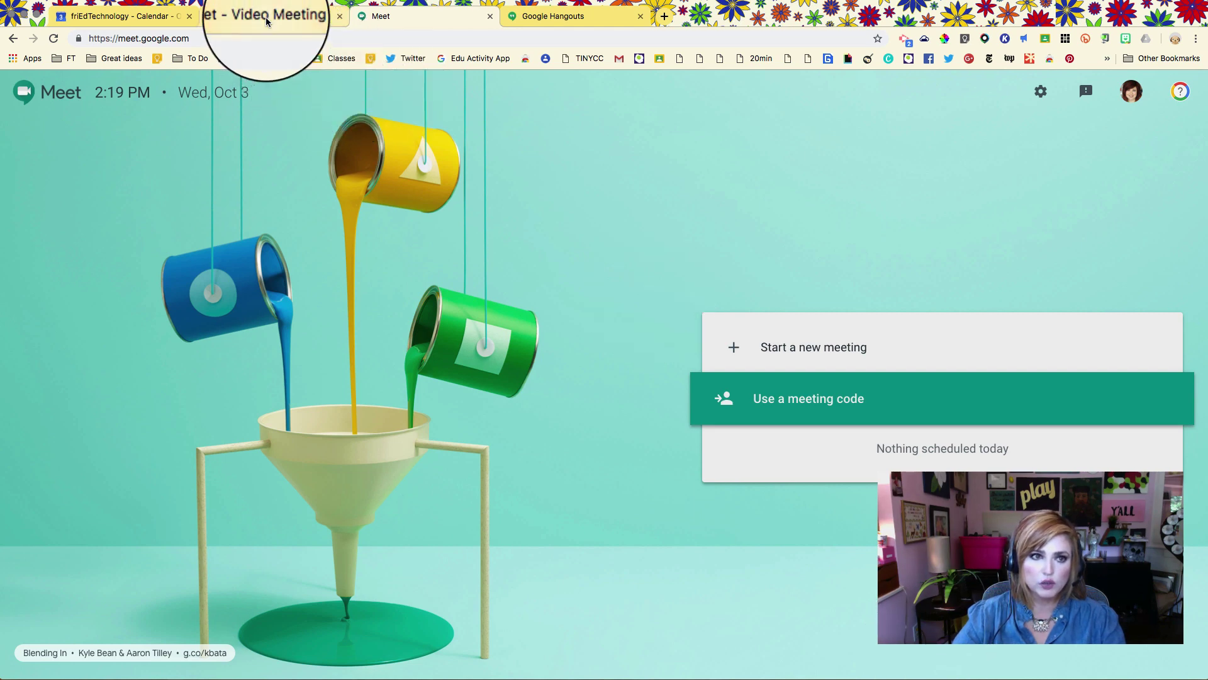
key(ctrl+shift+Tab)
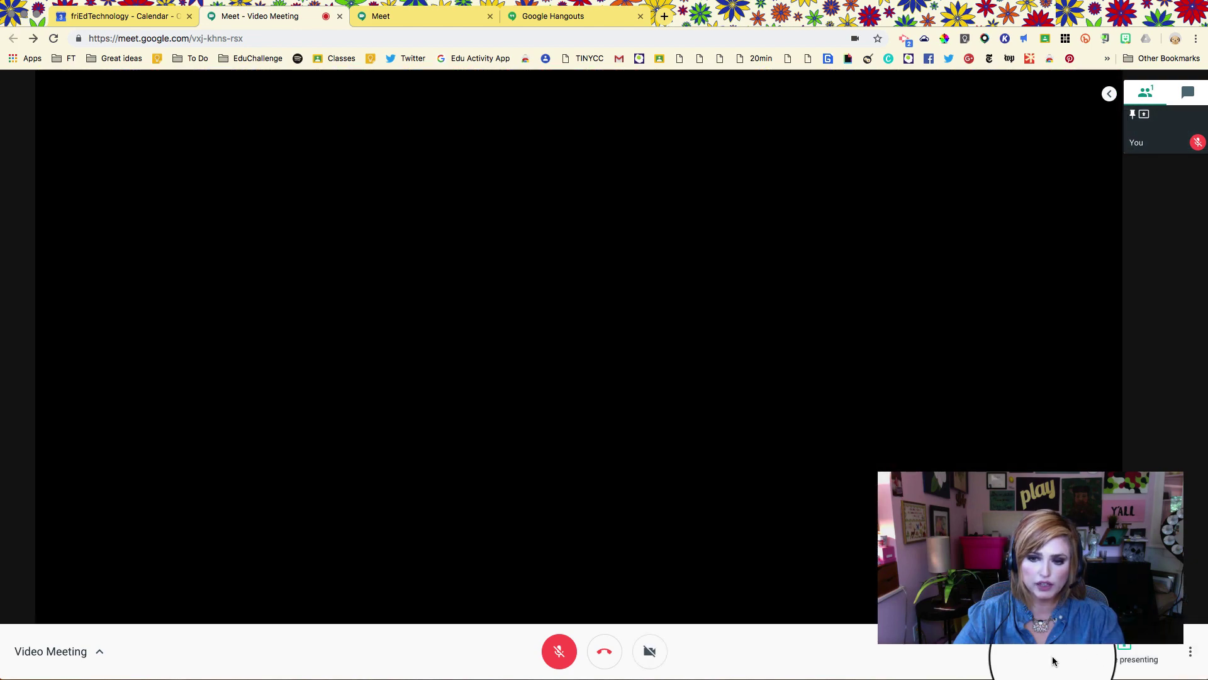
- Stop presenting, and arrange the narrowed meeting window and the Google Drive window so both are on screen with the meeting in front
click(1191, 652)
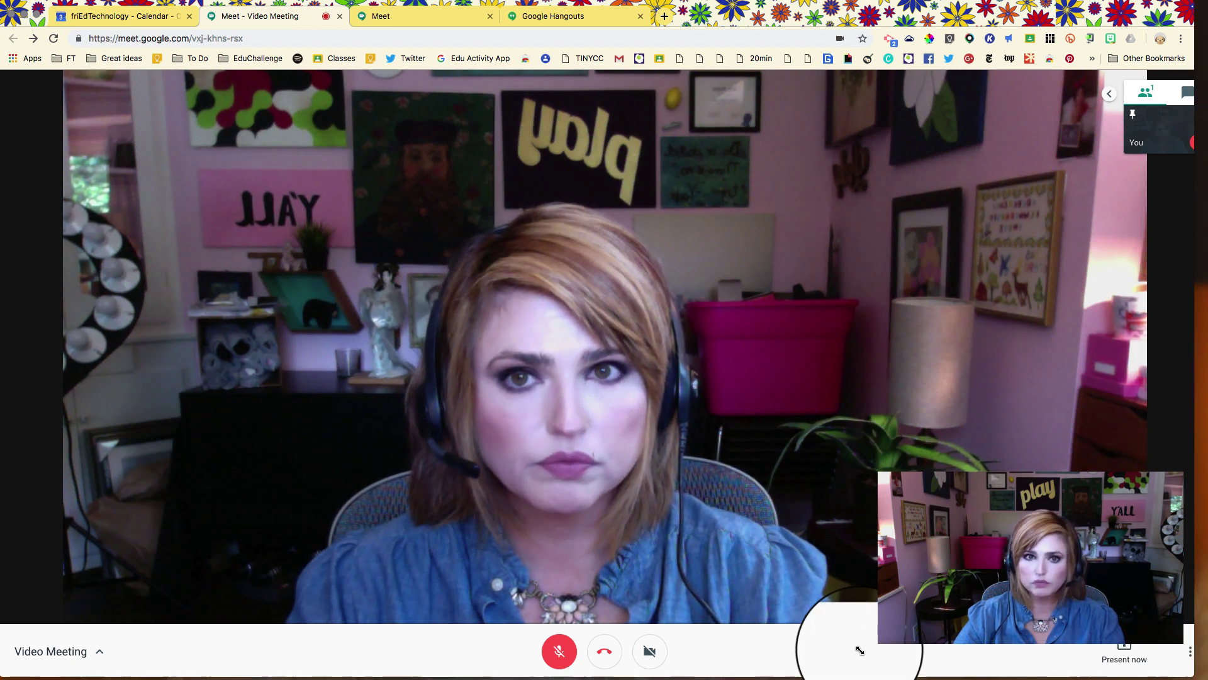
drag(860, 650, 861, 679)
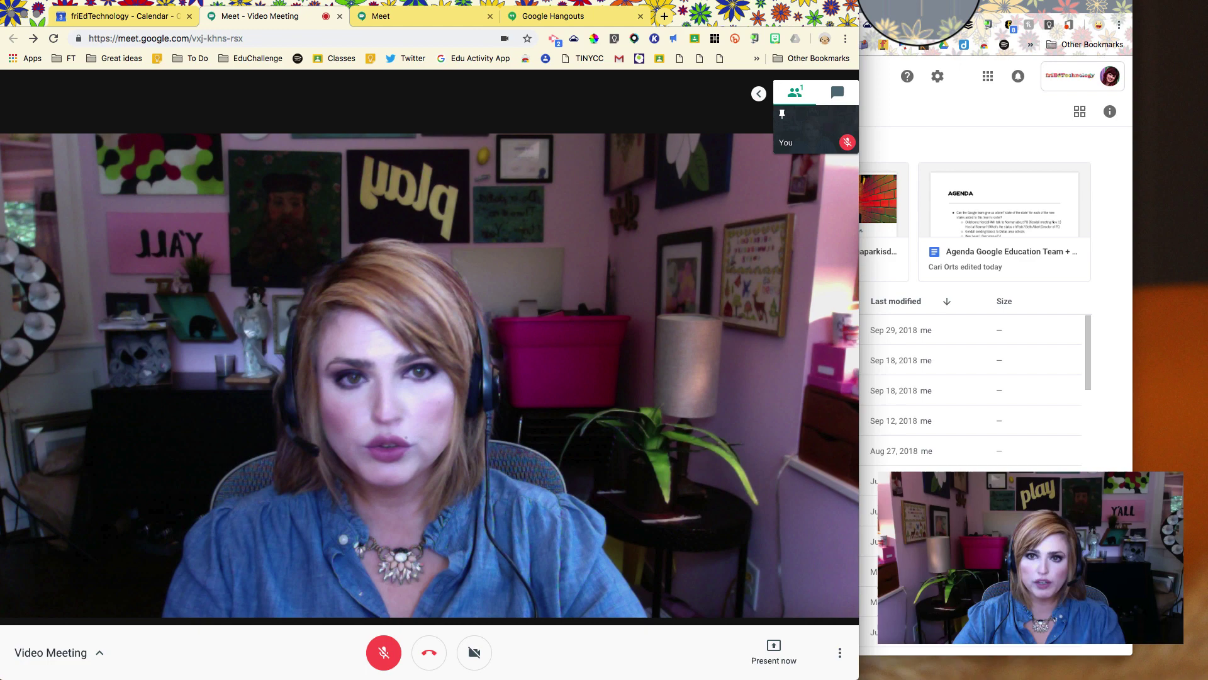
click(919, 6)
drag(887, 13, 970, 26)
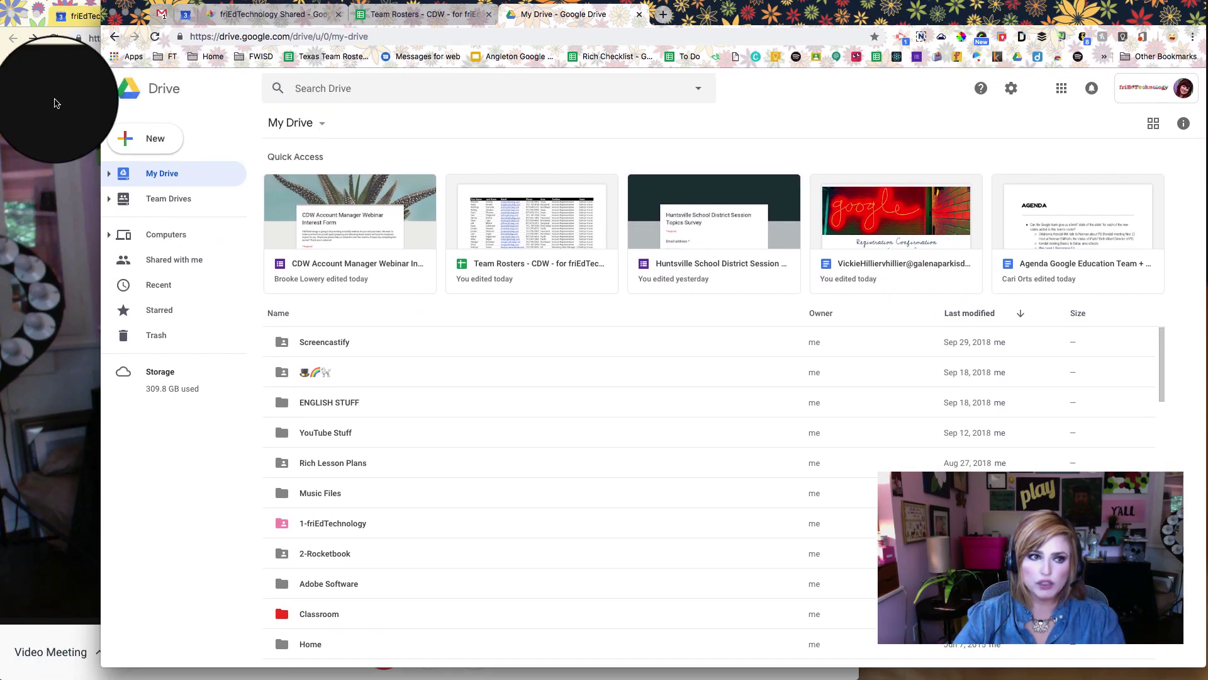
click(54, 102)
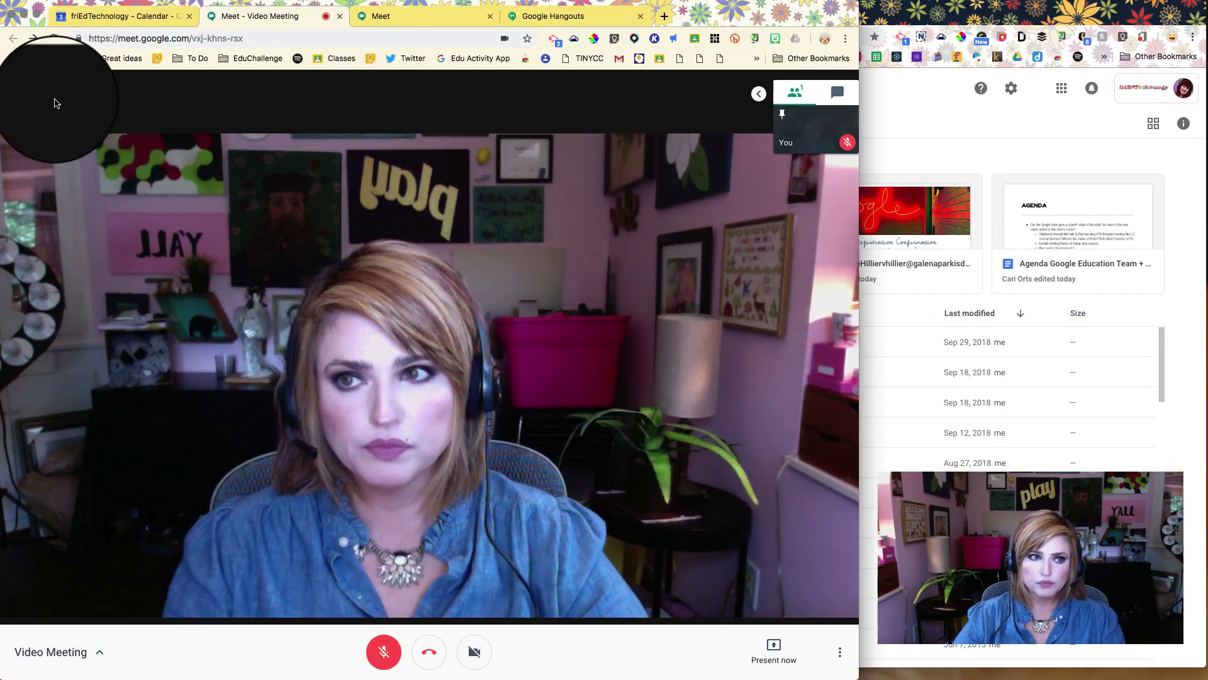
click(936, 668)
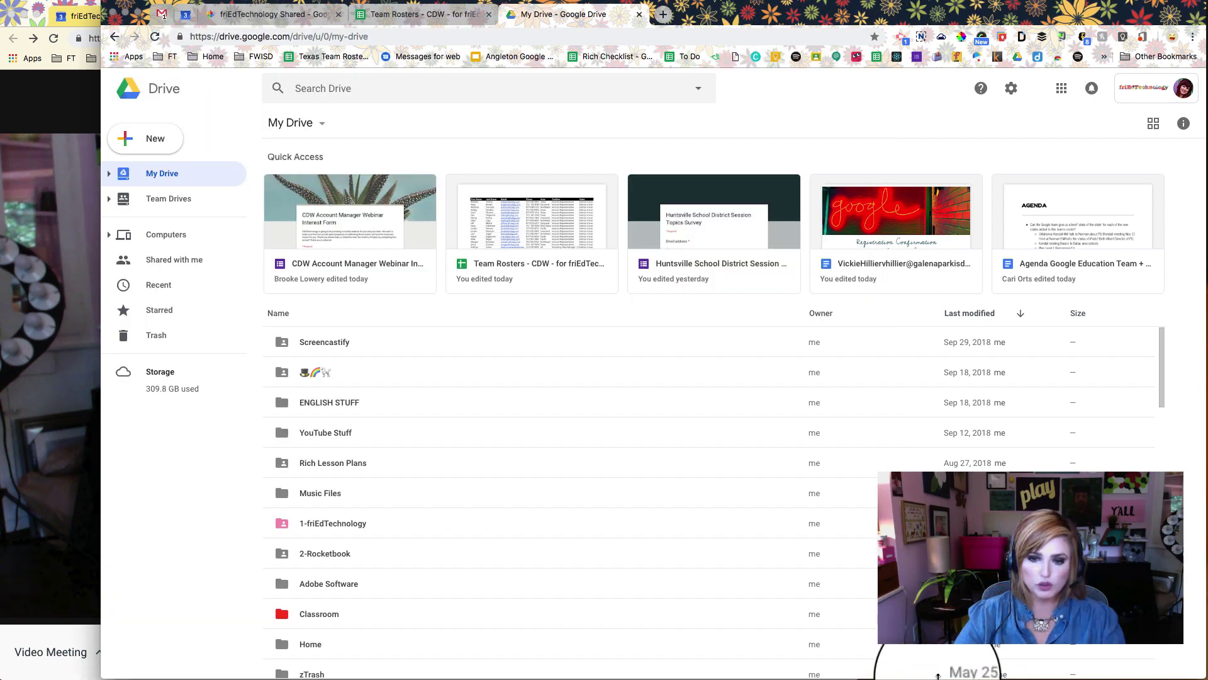
click(91, 607)
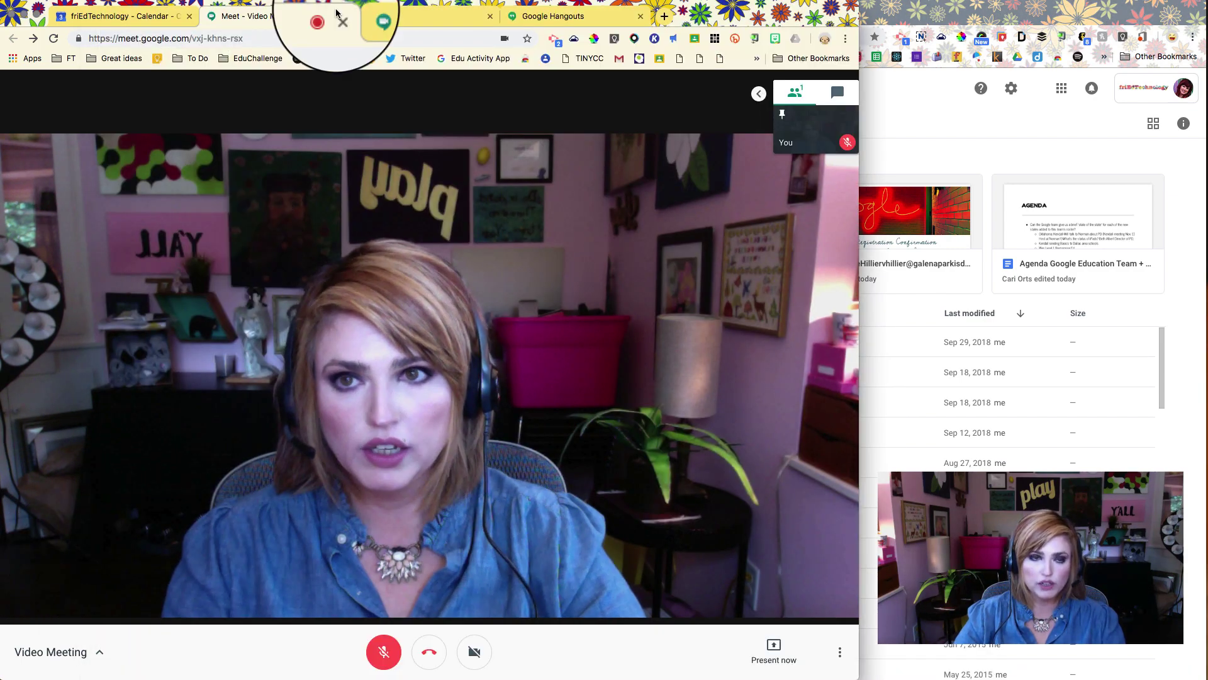
- Detach a new blank tab from the meeting's browser window into its own window and close it
click(666, 19)
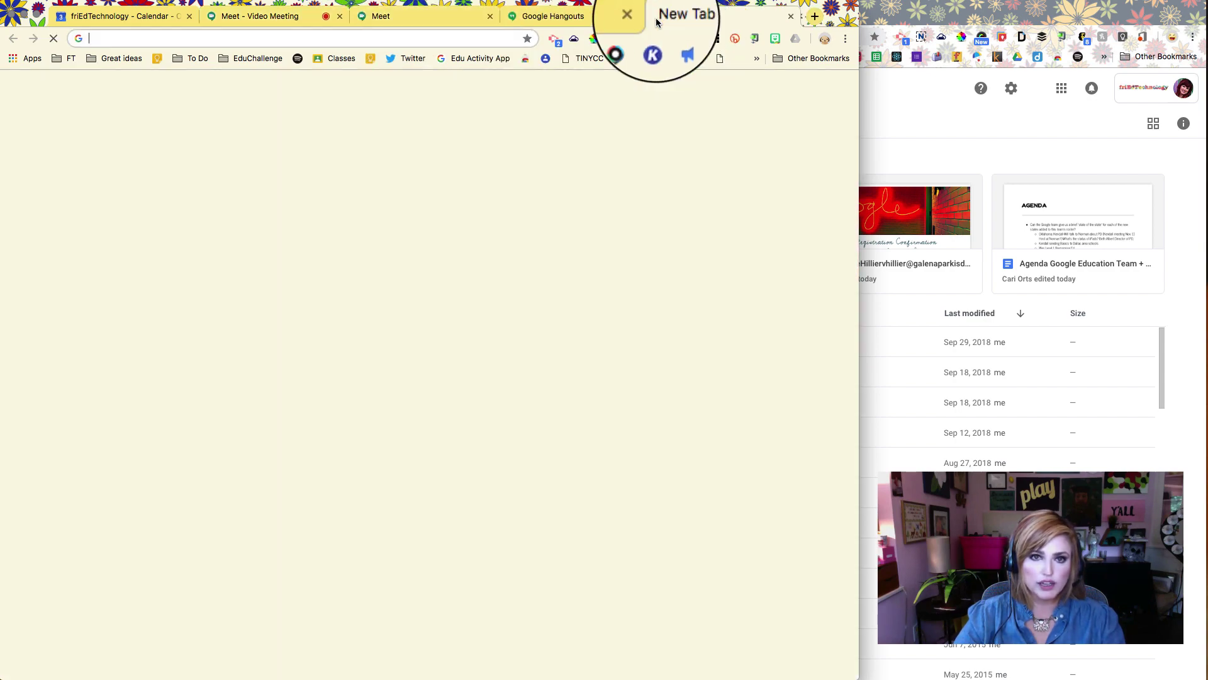
drag(846, 109, 1084, 18)
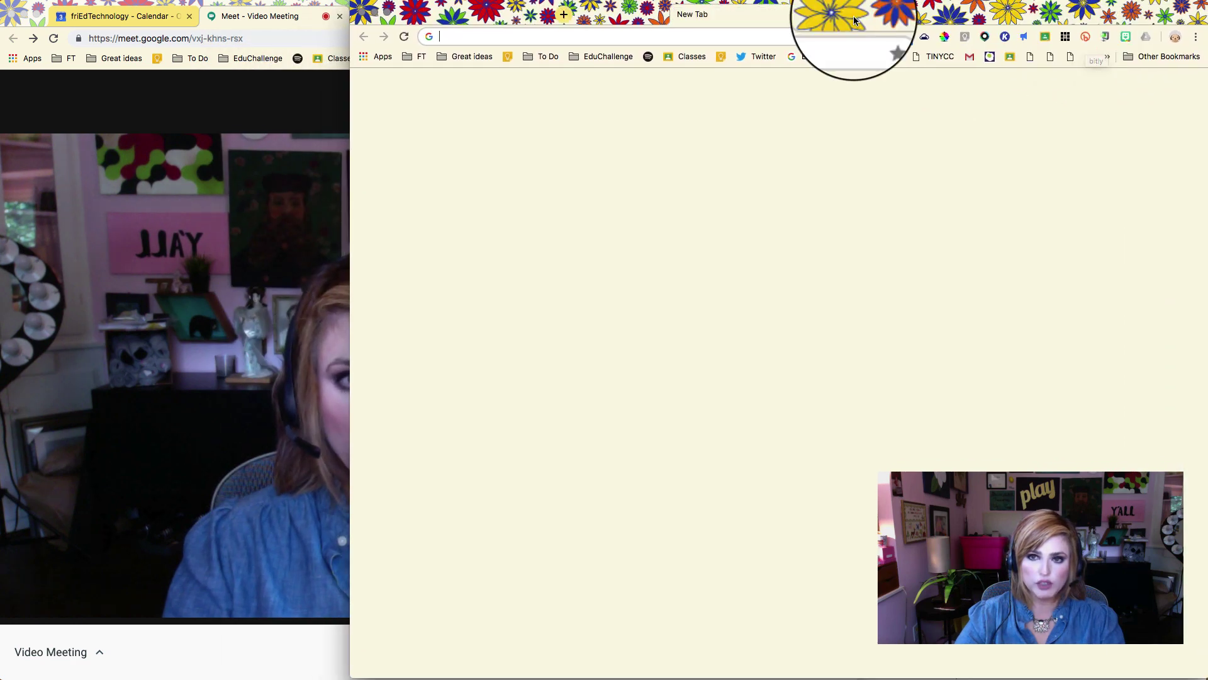
click(540, 16)
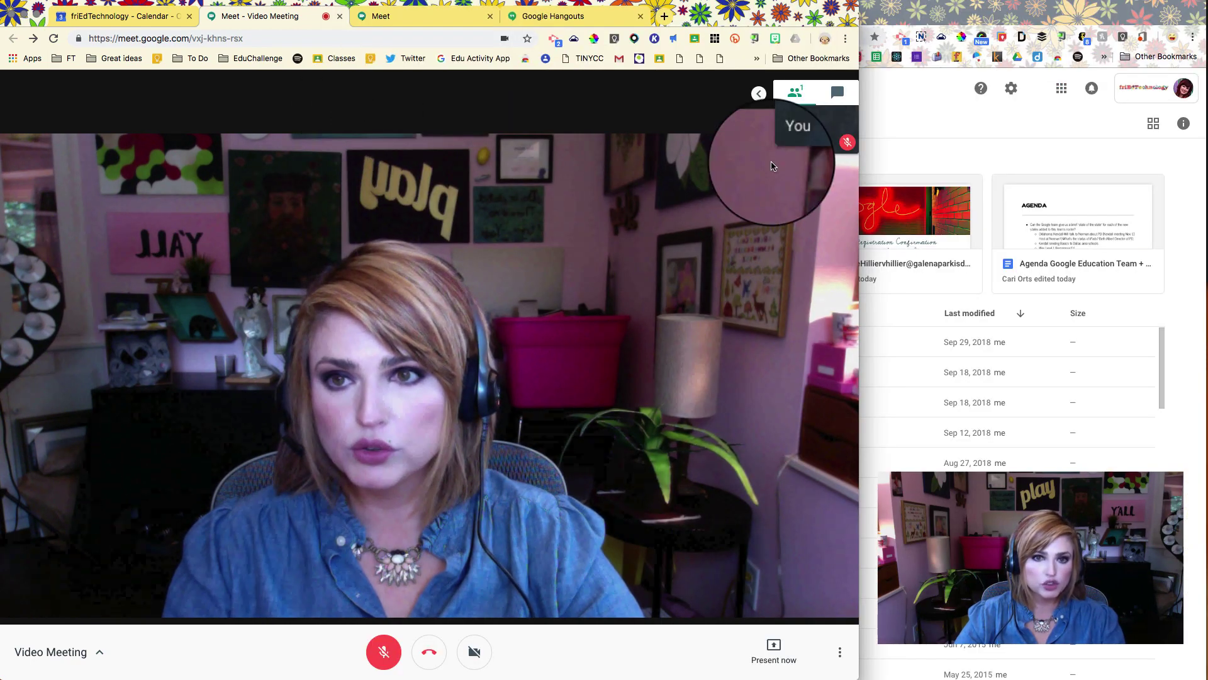
- Present the "My Drive - Google Drive" application window to the call
click(775, 654)
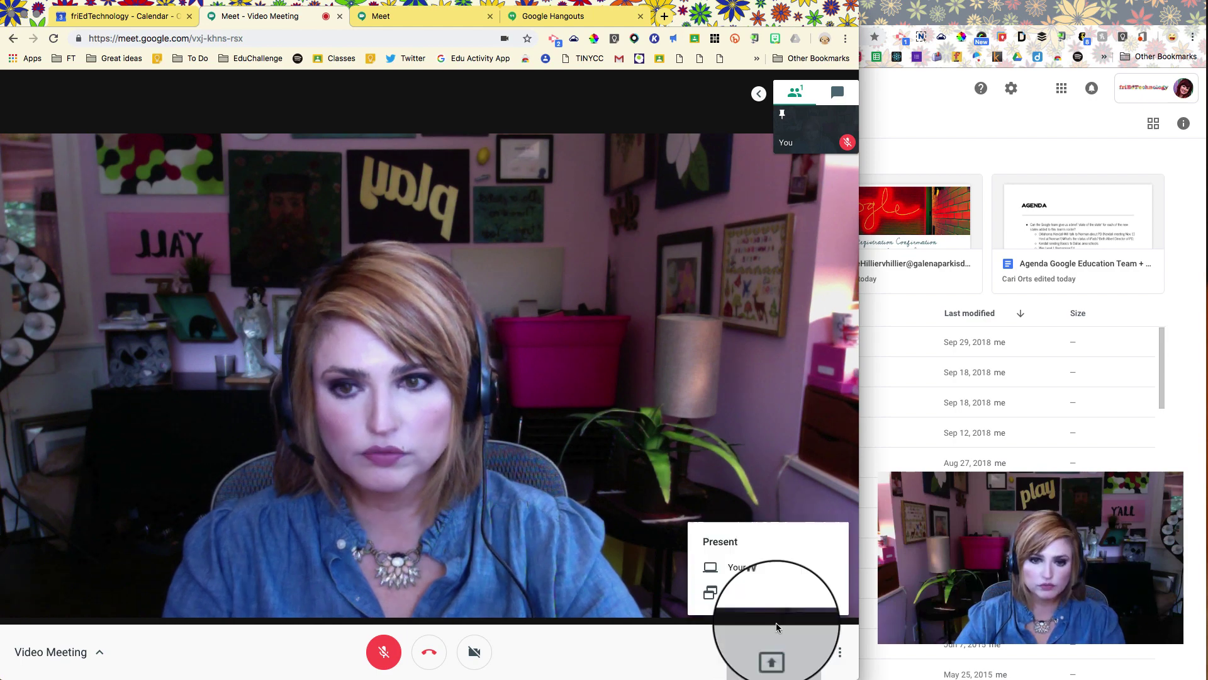
click(747, 595)
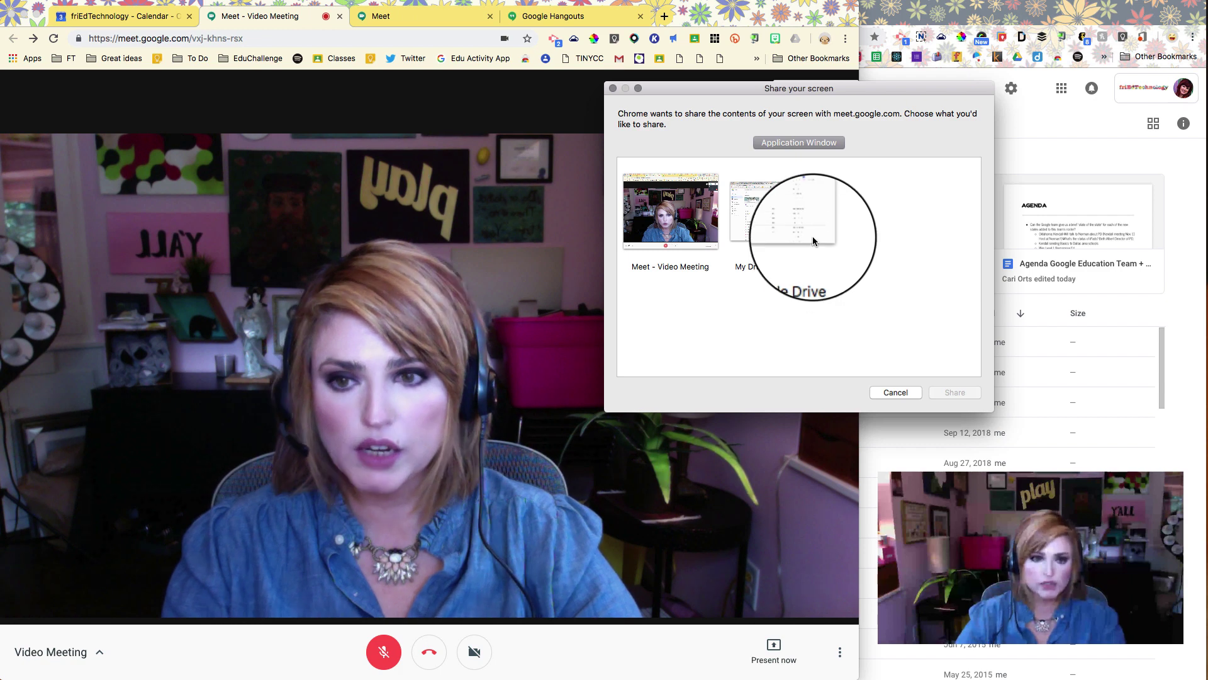
click(796, 225)
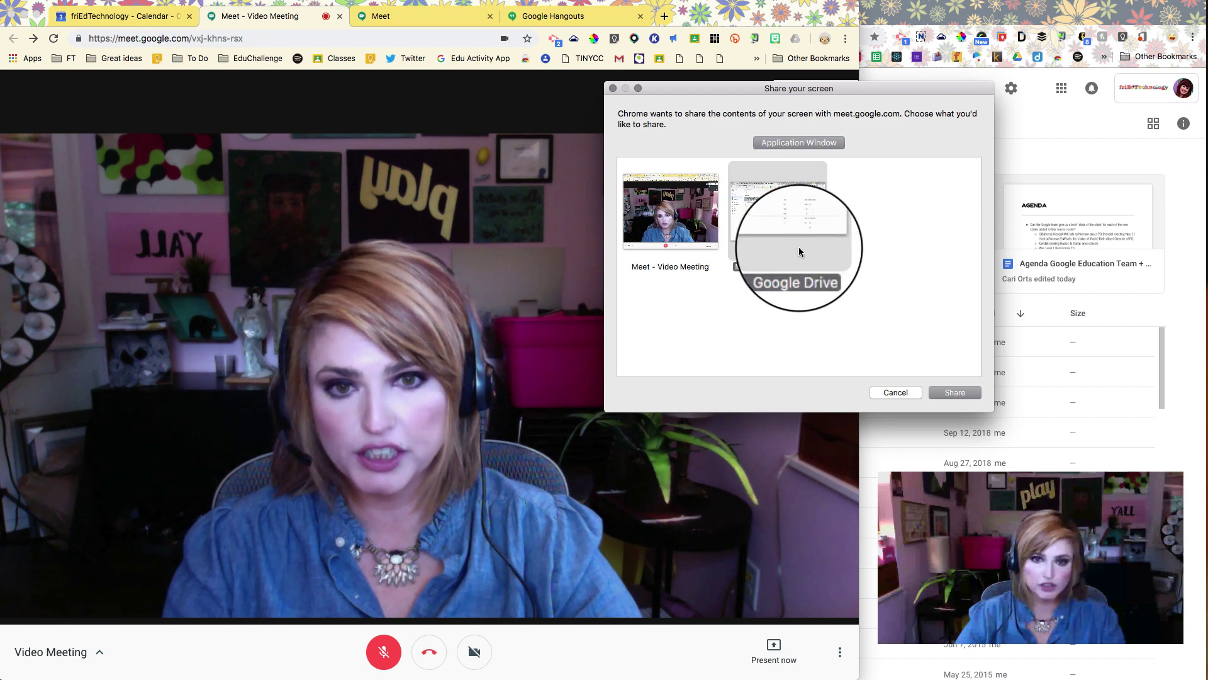
click(952, 394)
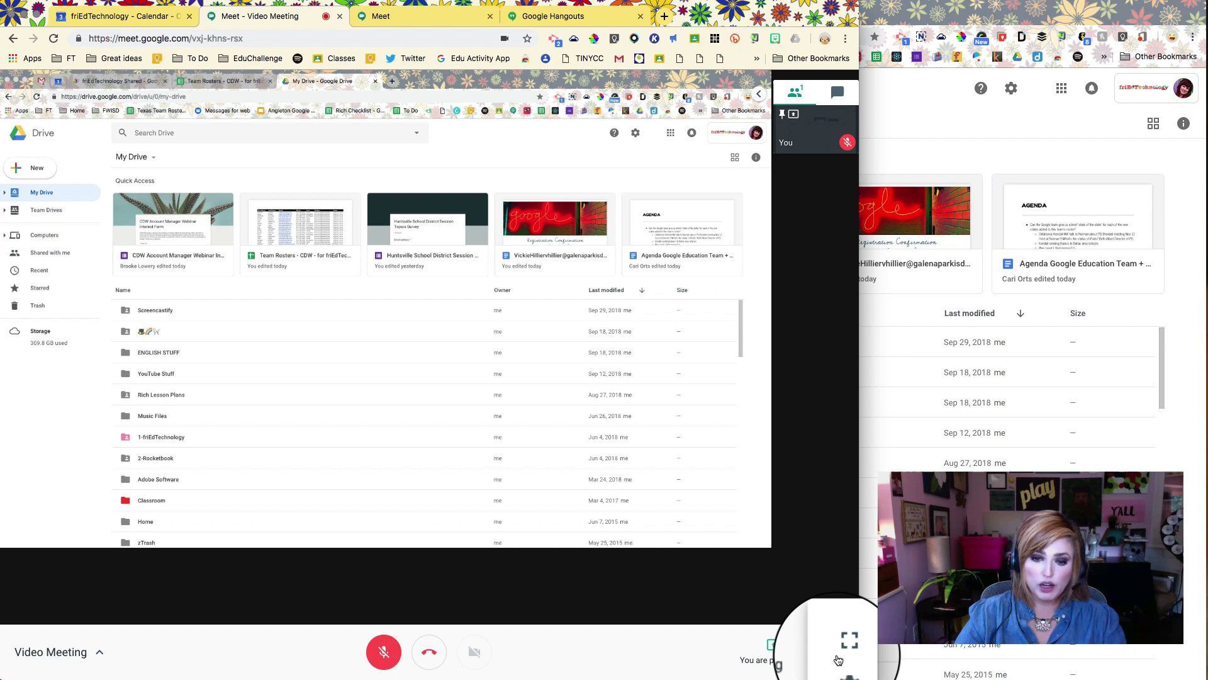
- Check the call's additional options, and copy the joining info from the meeting details
click(840, 655)
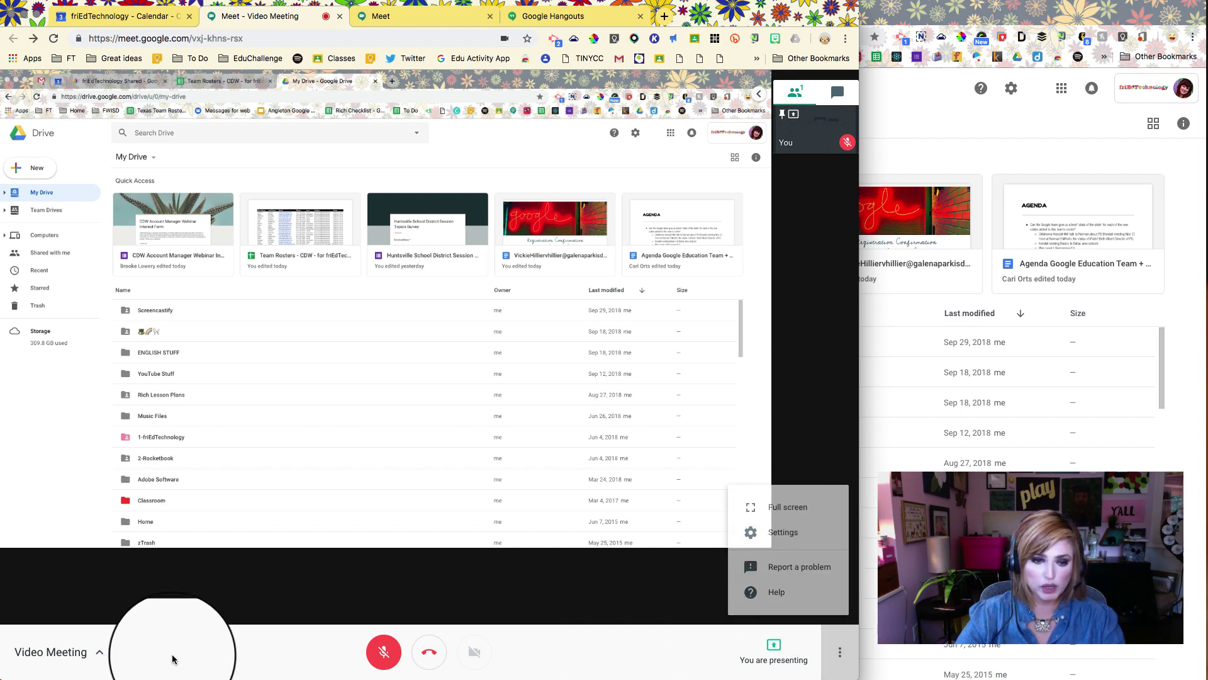
click(145, 658)
click(67, 652)
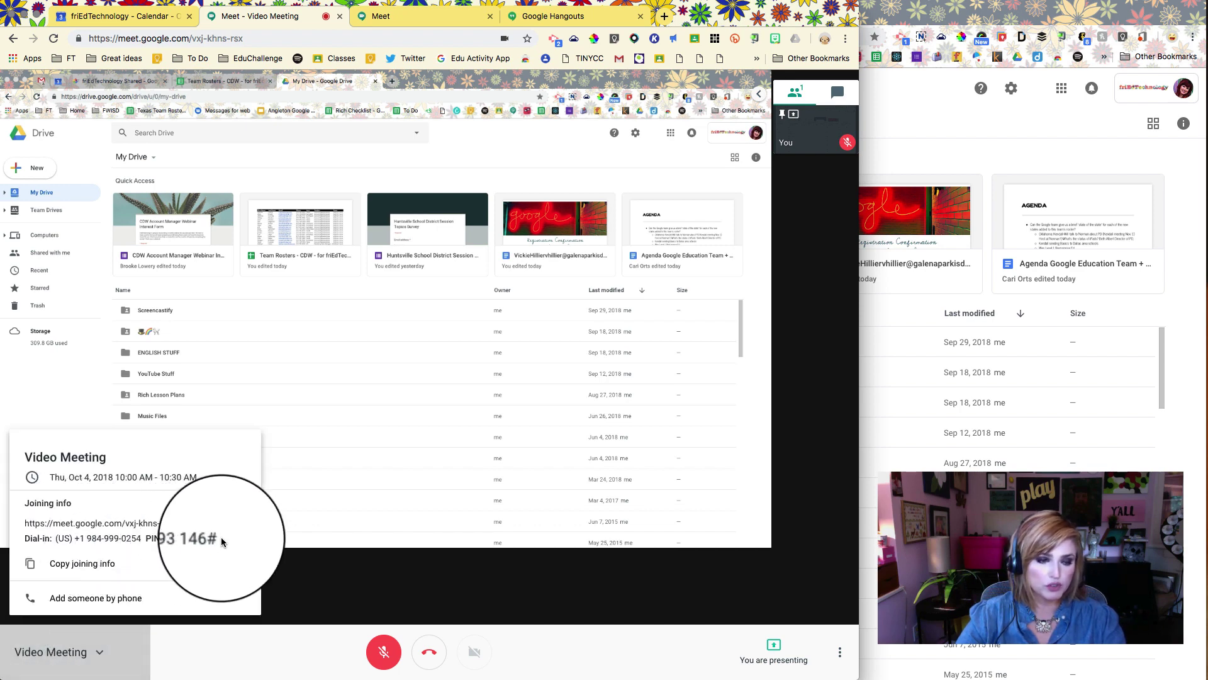
click(79, 564)
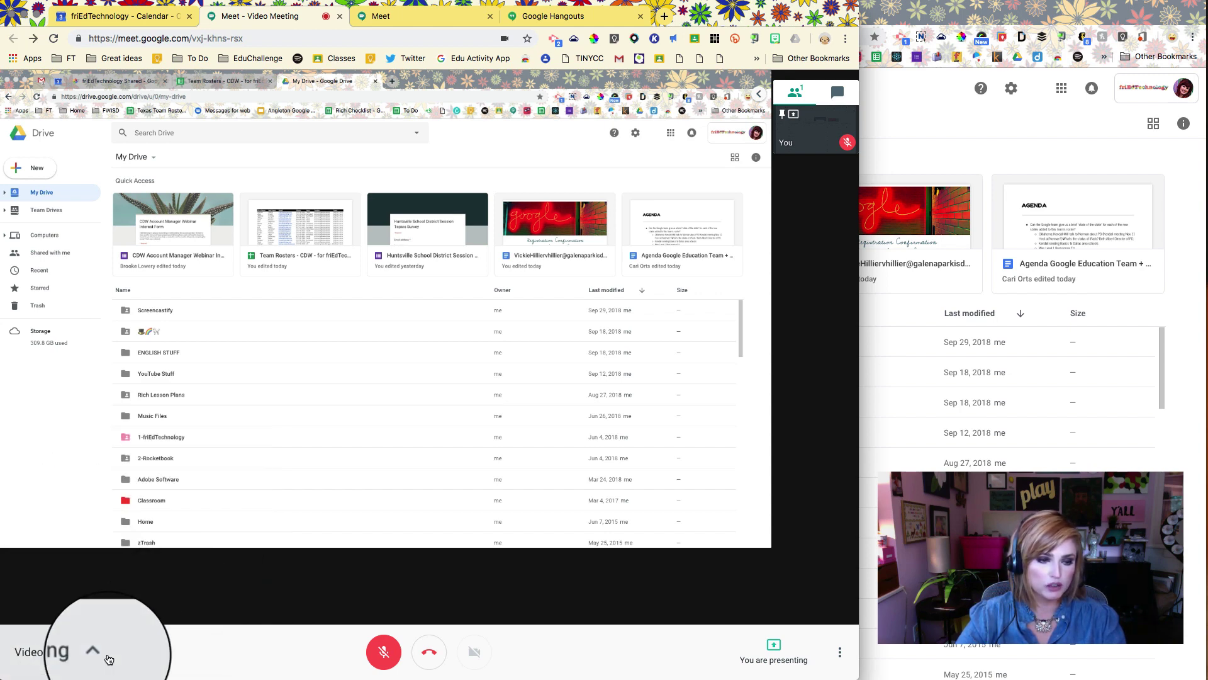
- View the form for adding someone by phone and dismiss it, and widen the meeting window across the screen
click(100, 655)
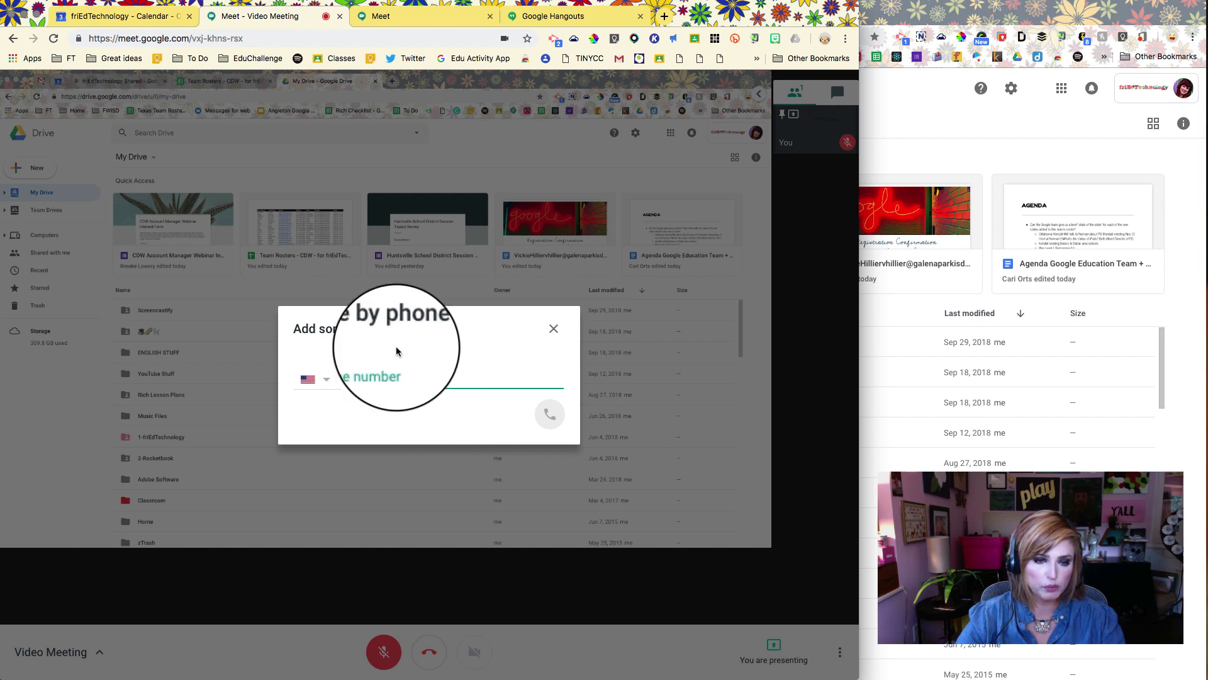
click(362, 173)
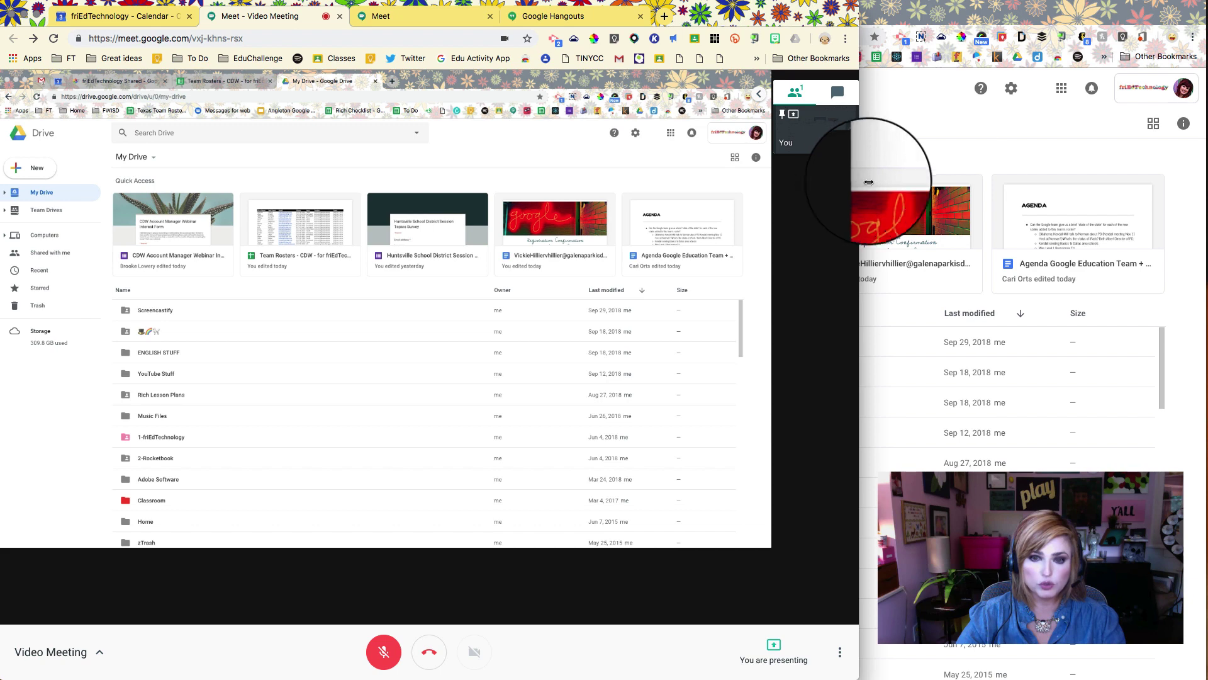
drag(1012, 202, 1207, 197)
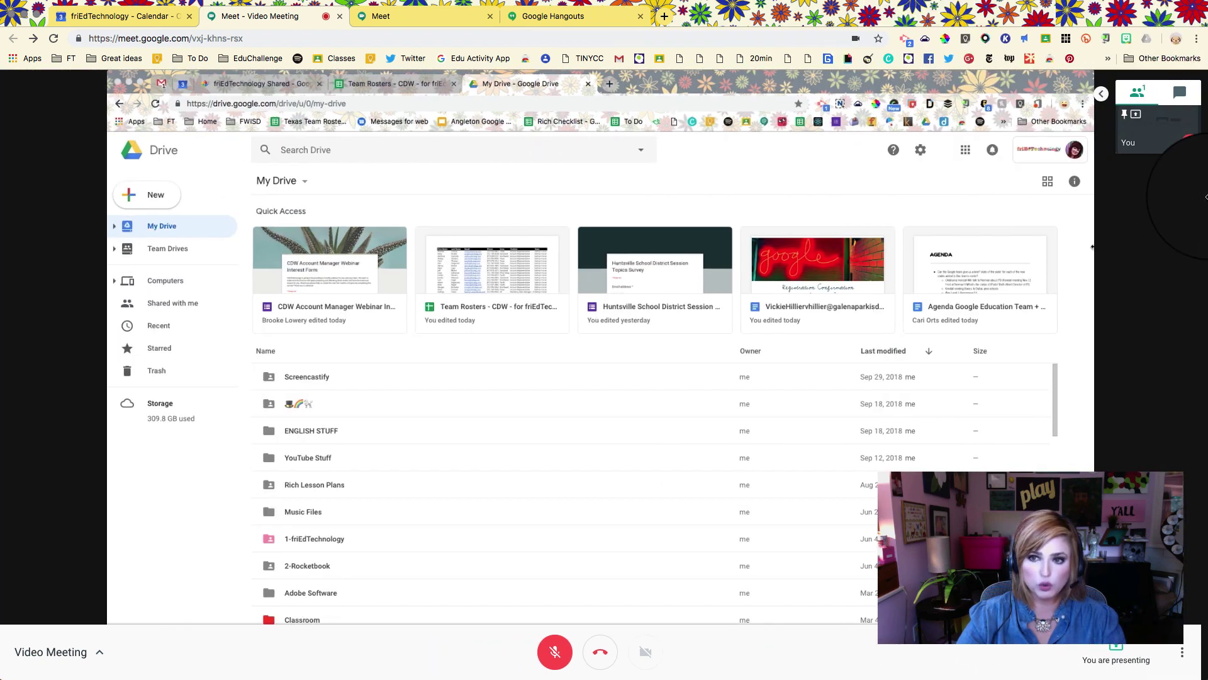